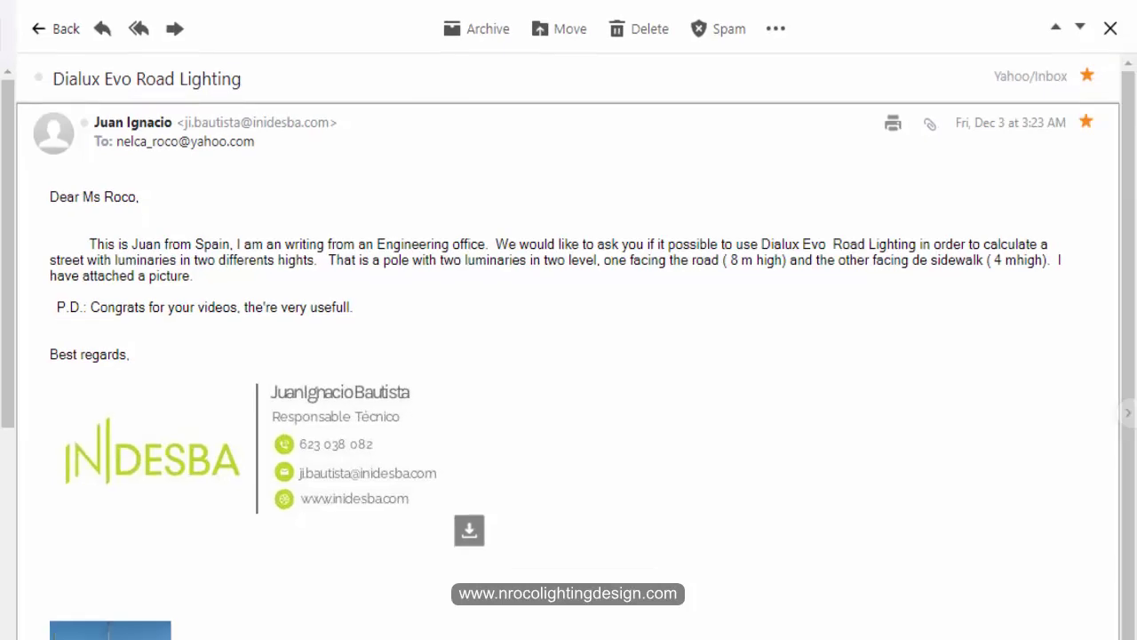
Step: Preview the attached photo of the two-luminaire pole, then launch DIALux evo
click(70, 497)
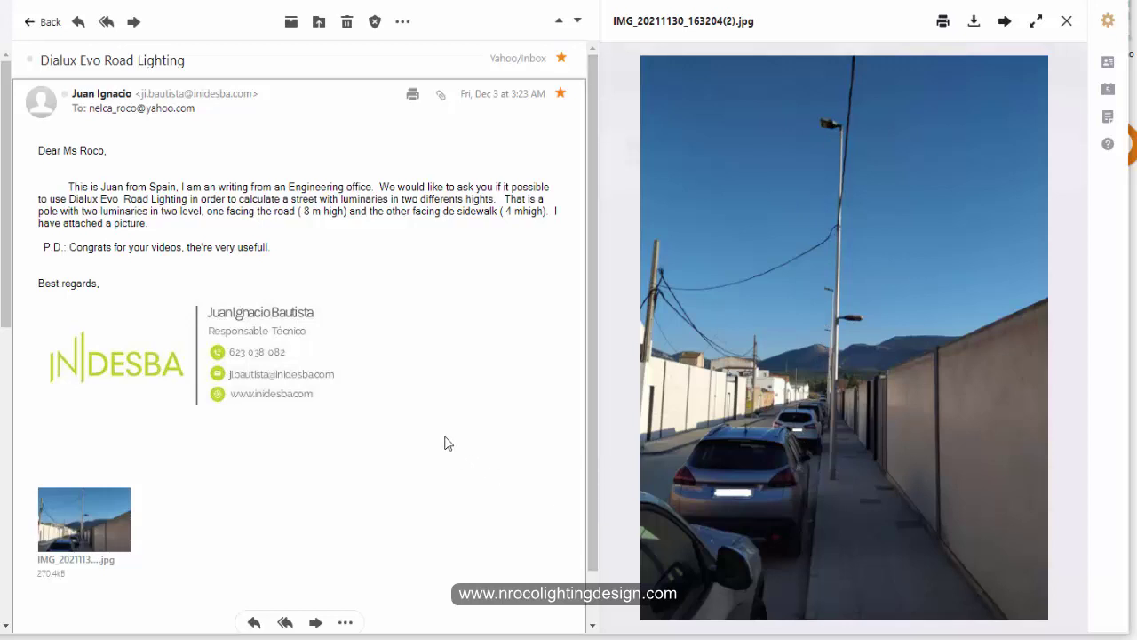
click(383, 190)
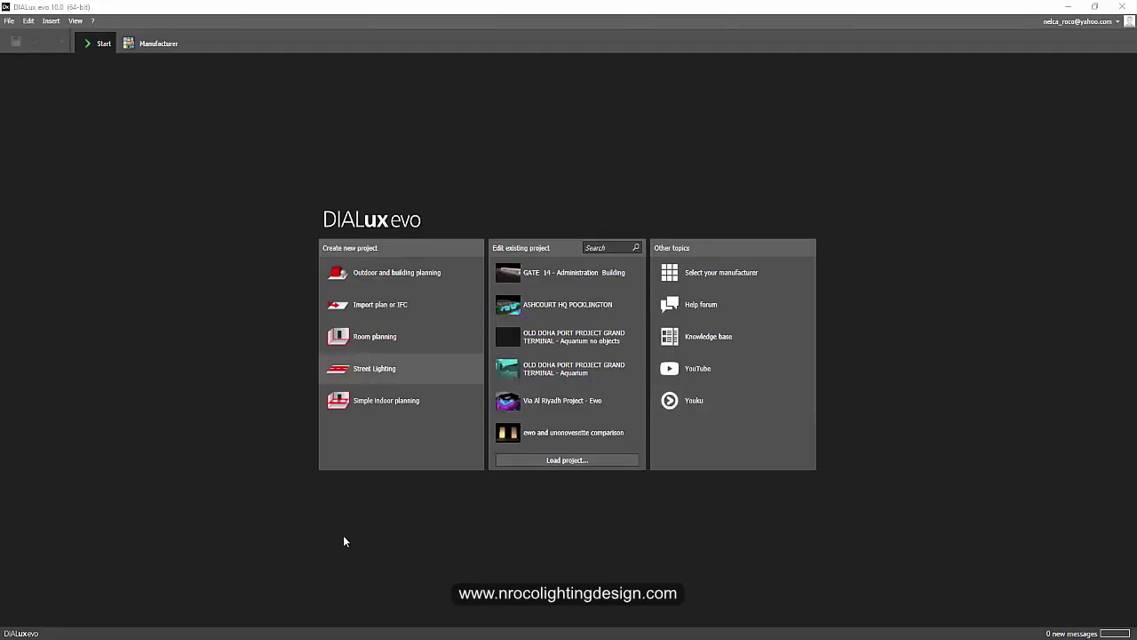
Step: Create a new Street Lighting project with a 7 m two-lane M4 roadway under EN 13201:2015
click(377, 373)
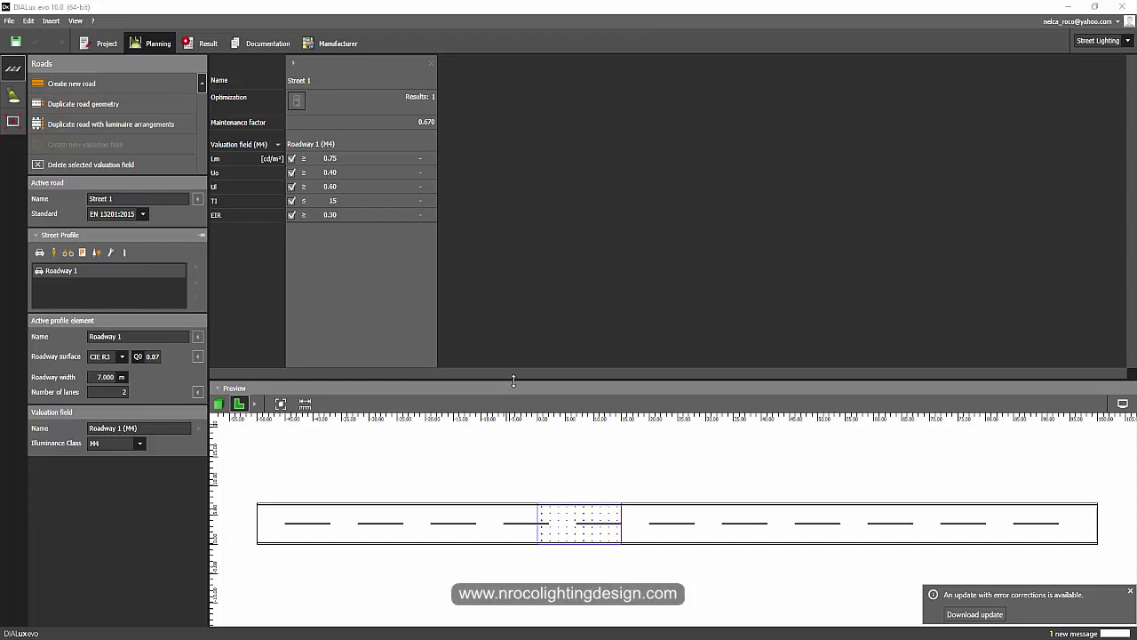
Step: Enlarge the road preview and view it in 3D looking down the road
drag(513, 380, 512, 327)
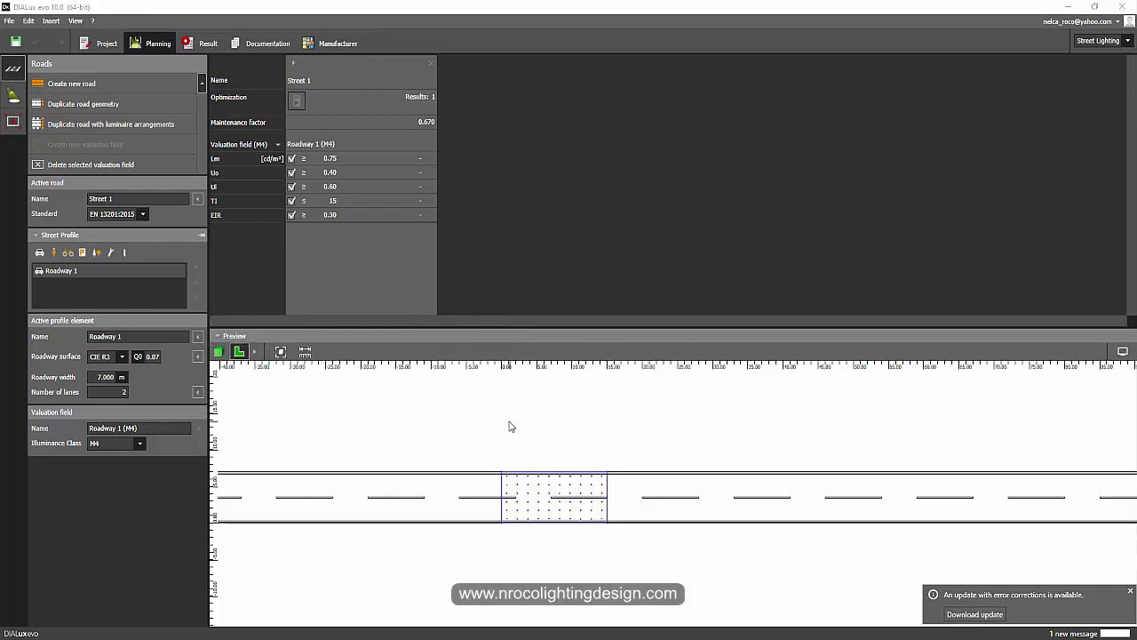
click(217, 350)
drag(336, 414, 604, 218)
mouse_move(566, 292)
mouse_down()
mouse_move(559, 317)
mouse_move(551, 279)
mouse_up()
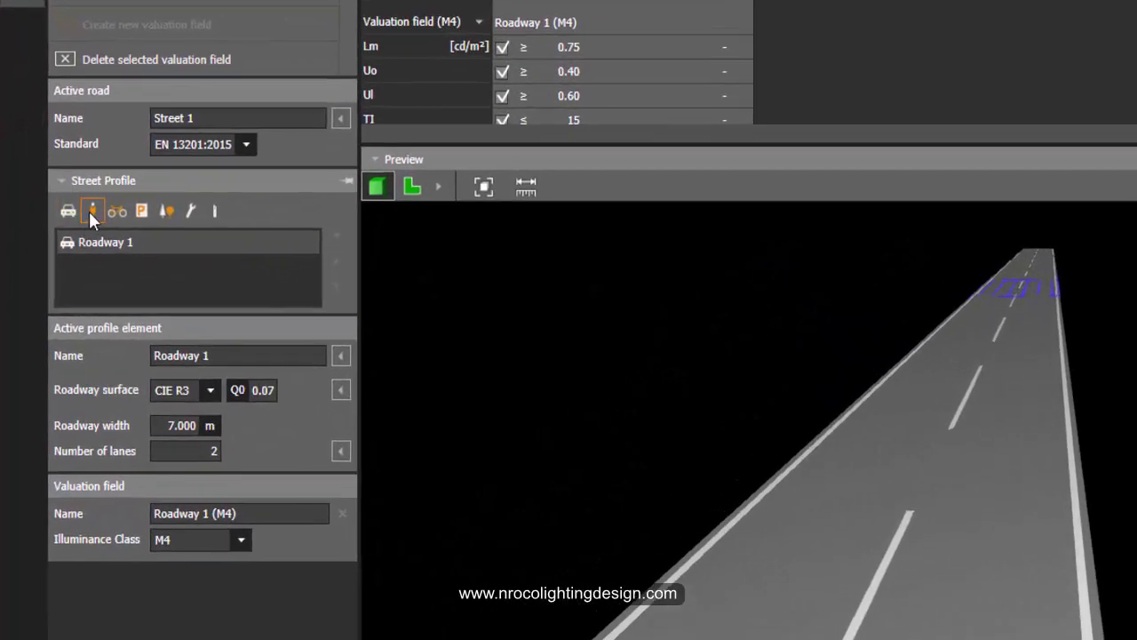
Step: Add Sidewalk 1 to the street profile with Roadway 1 placed above it
click(71, 233)
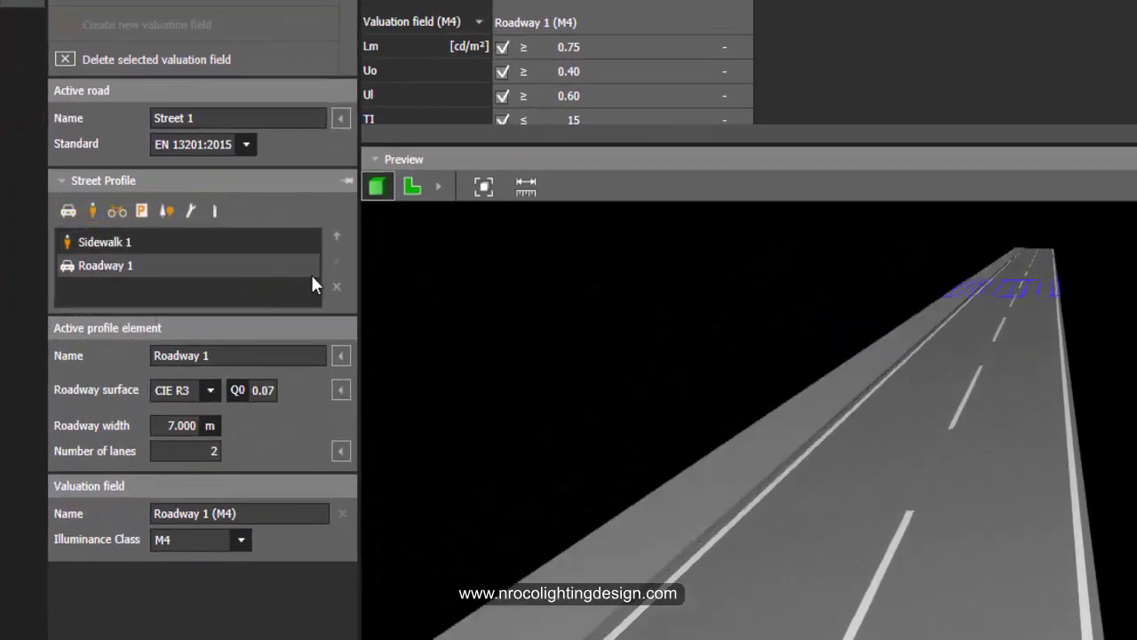
click(337, 237)
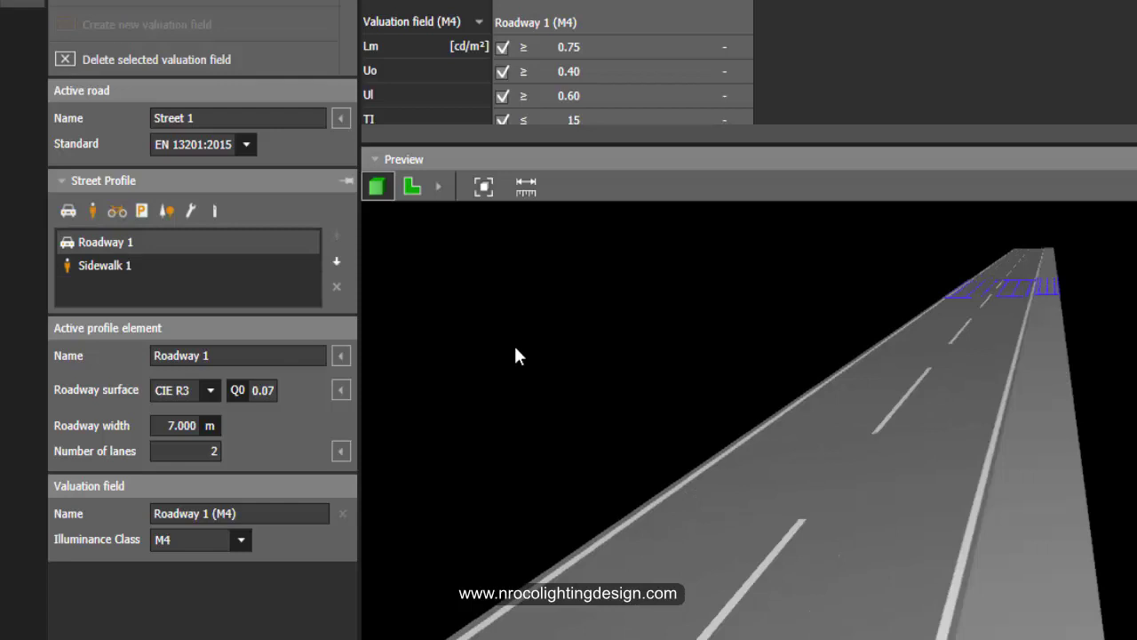
drag(849, 401, 996, 452)
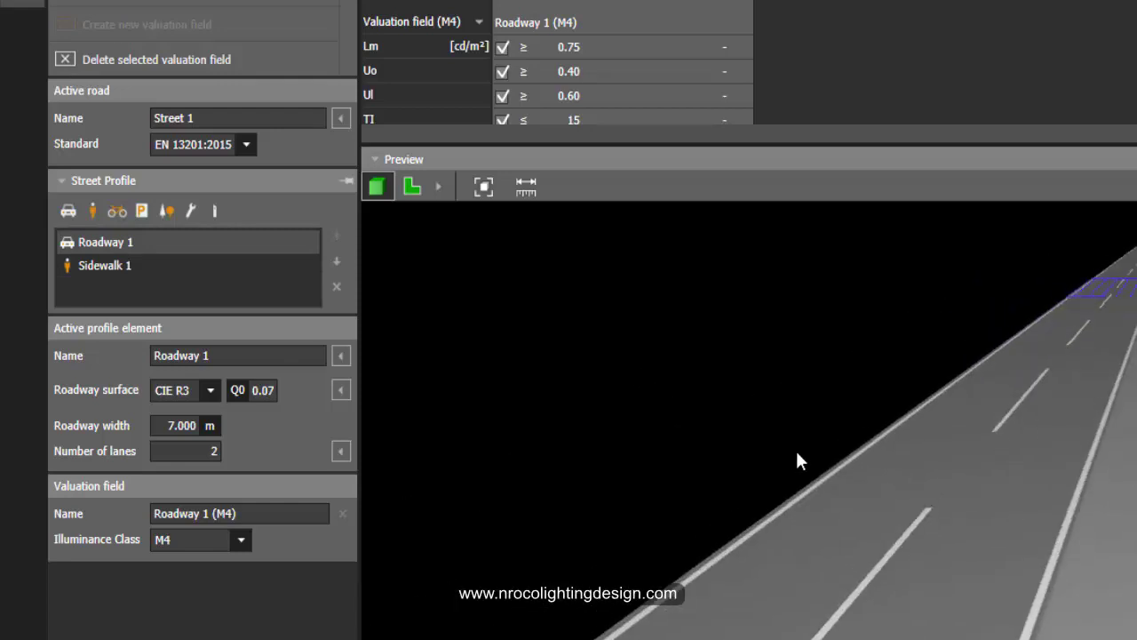
mouse_move(797, 459)
mouse_down()
mouse_move(812, 464)
mouse_move(803, 455)
mouse_up()
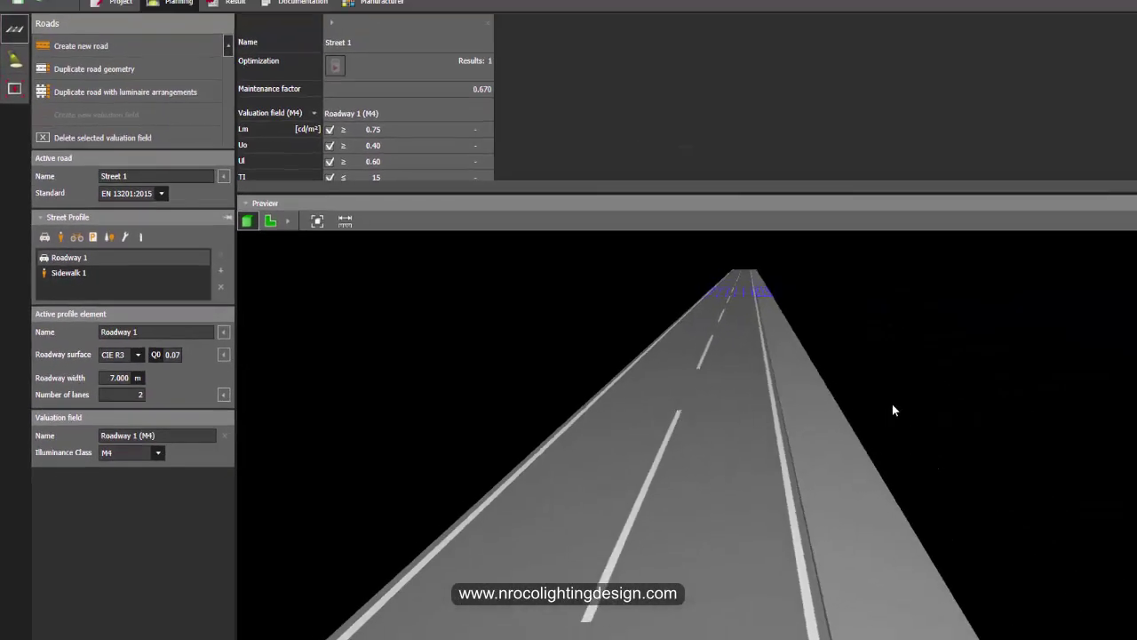
mouse_move(893, 406)
mouse_down()
mouse_move(880, 419)
mouse_move(900, 426)
mouse_up()
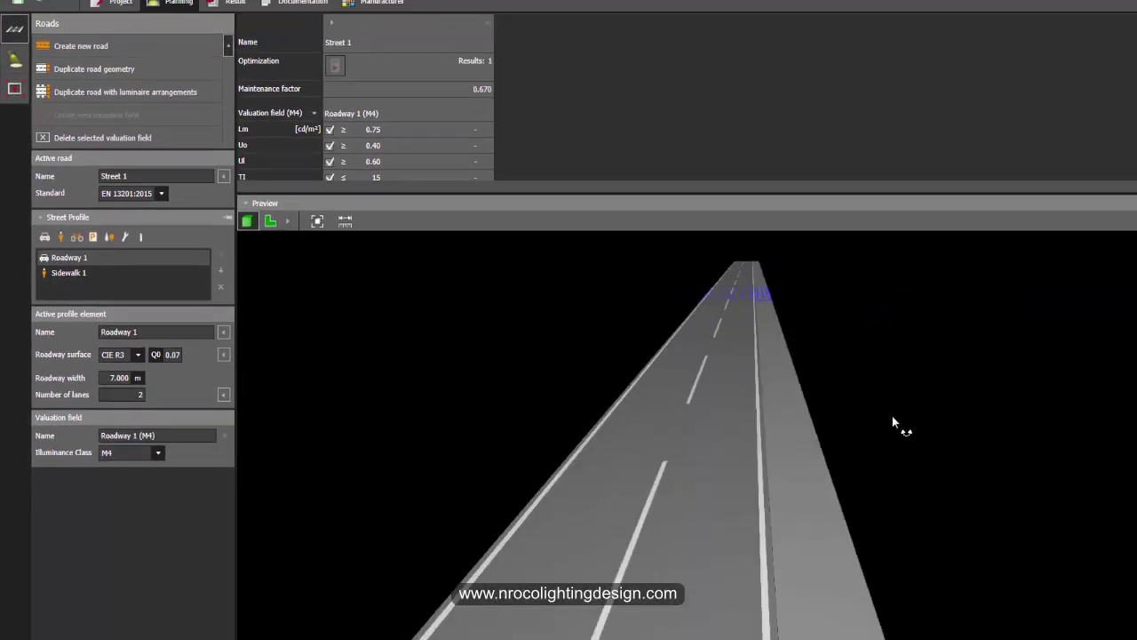
Step: Add a Thorn R2L2 M 60L50 RWT 740 CL1 arrangement at 8 m height, 15 m spacing
click(14, 61)
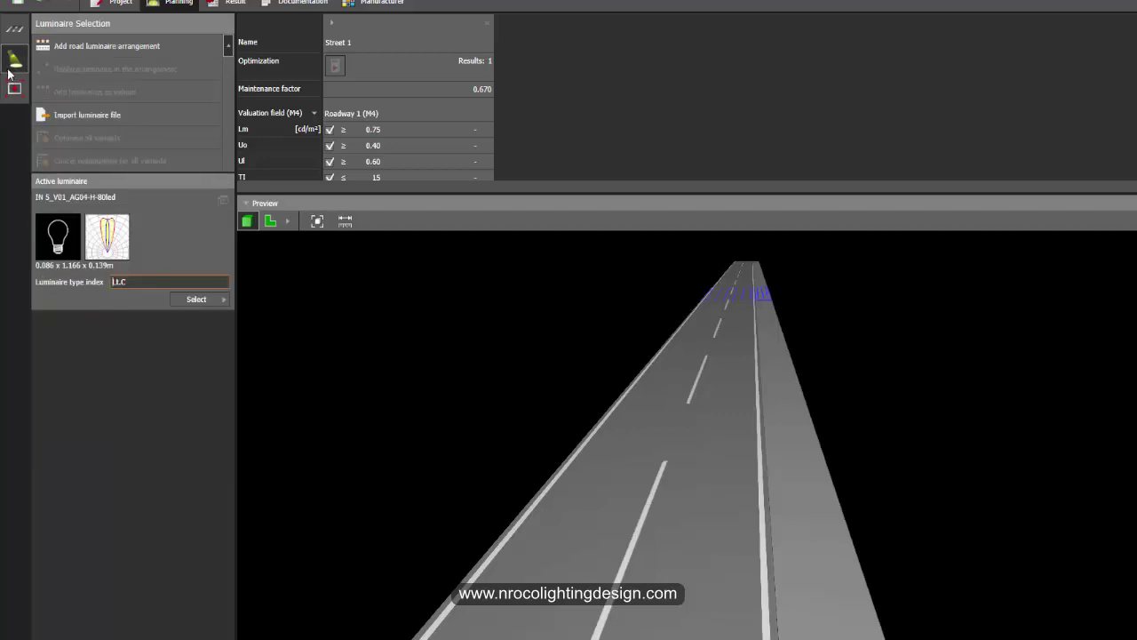
click(198, 300)
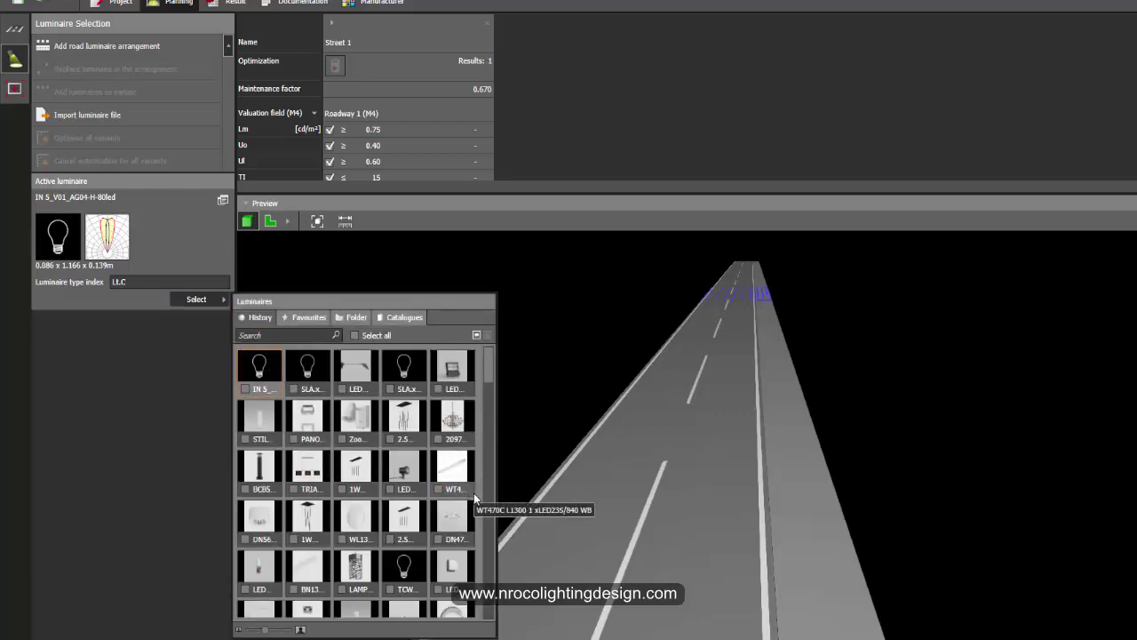
scroll(474, 499, down, 2)
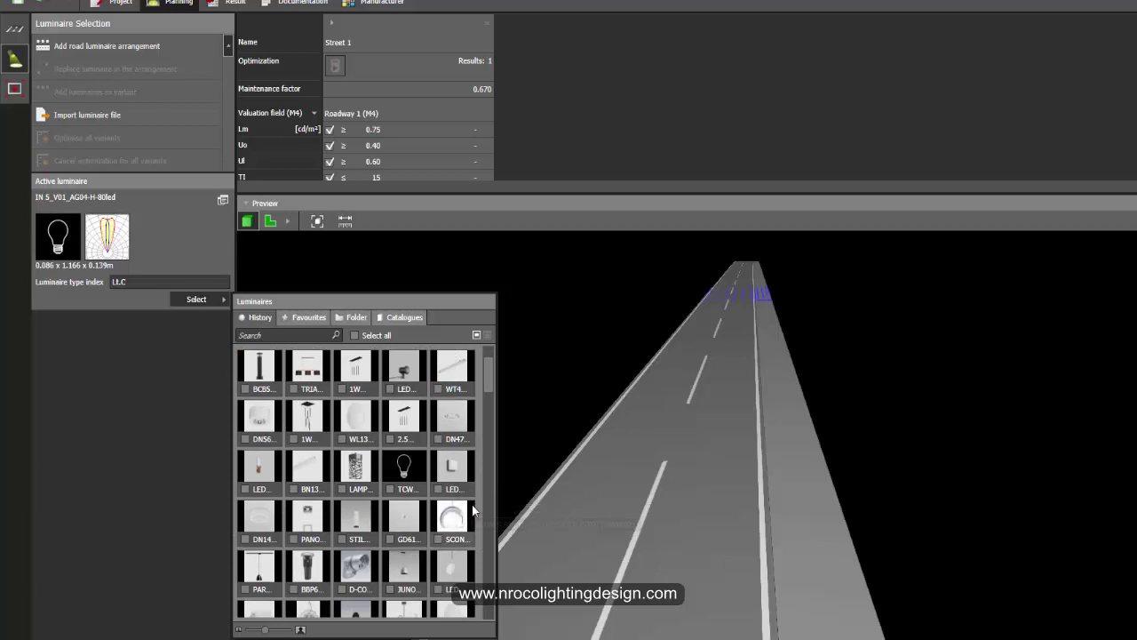
scroll(473, 511, down, 5)
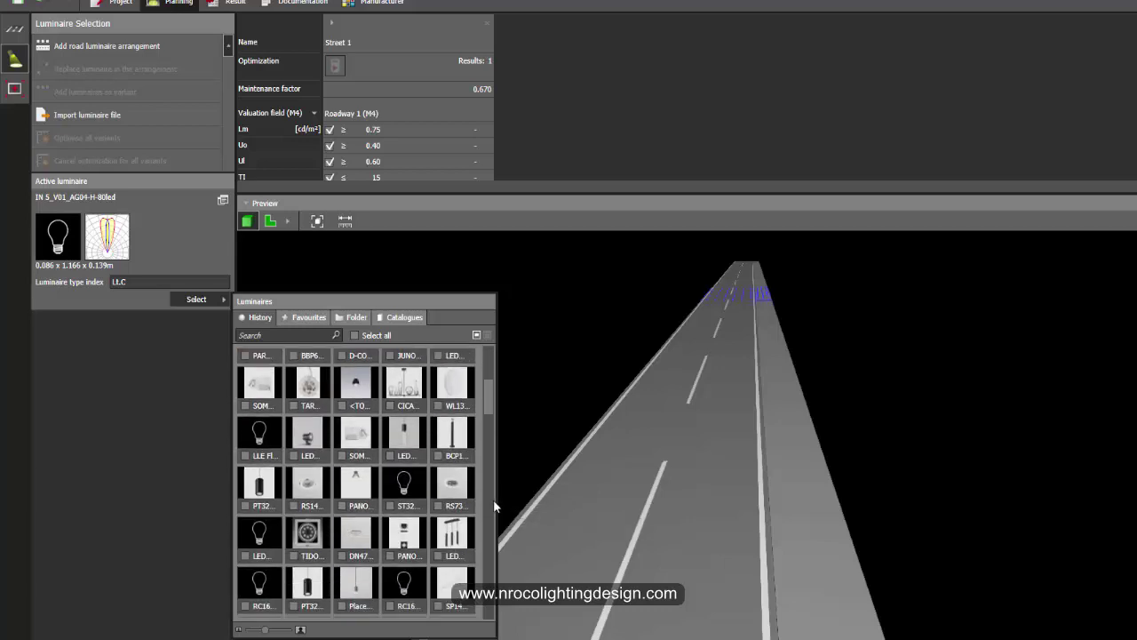
scroll(493, 500, down, 4)
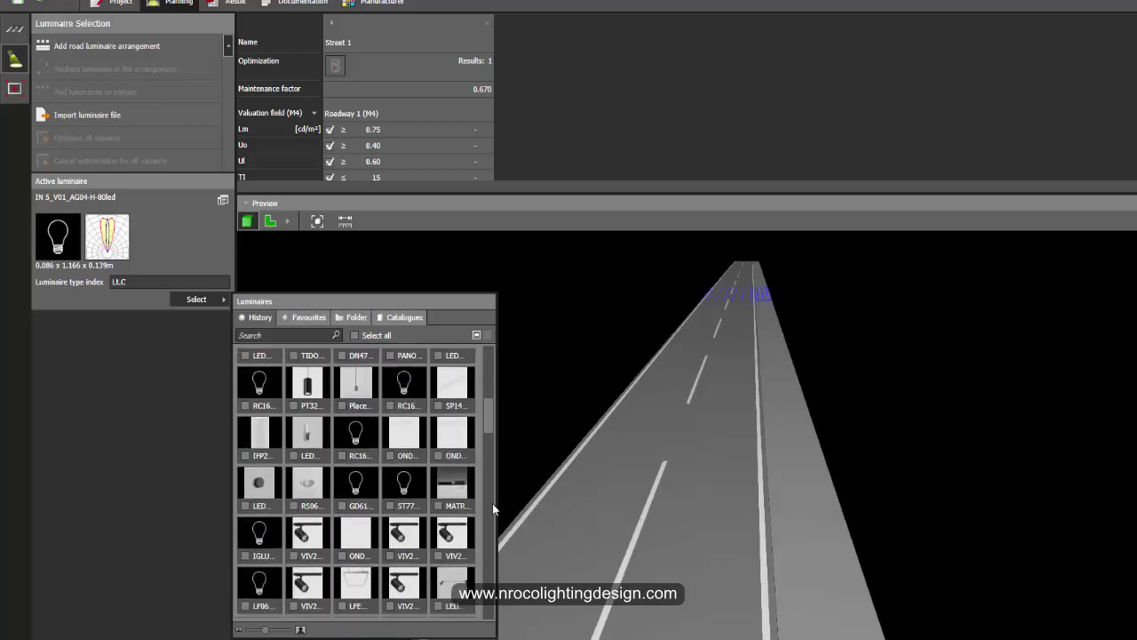
scroll(492, 503, down, 5)
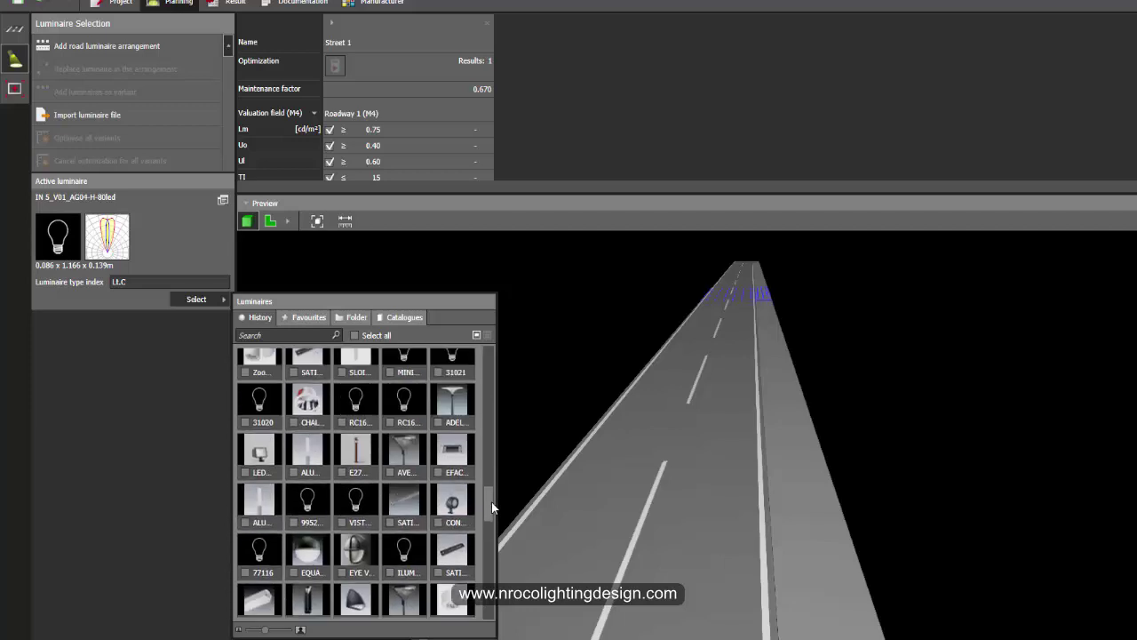
scroll(492, 507, down, 4)
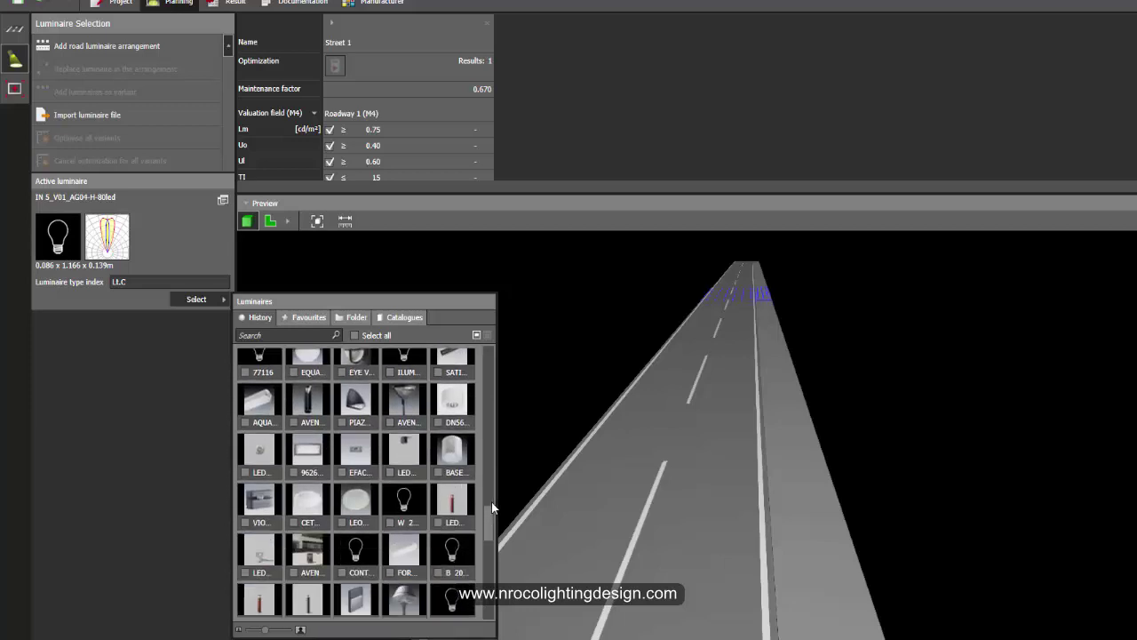
scroll(493, 508, down, 4)
click(356, 571)
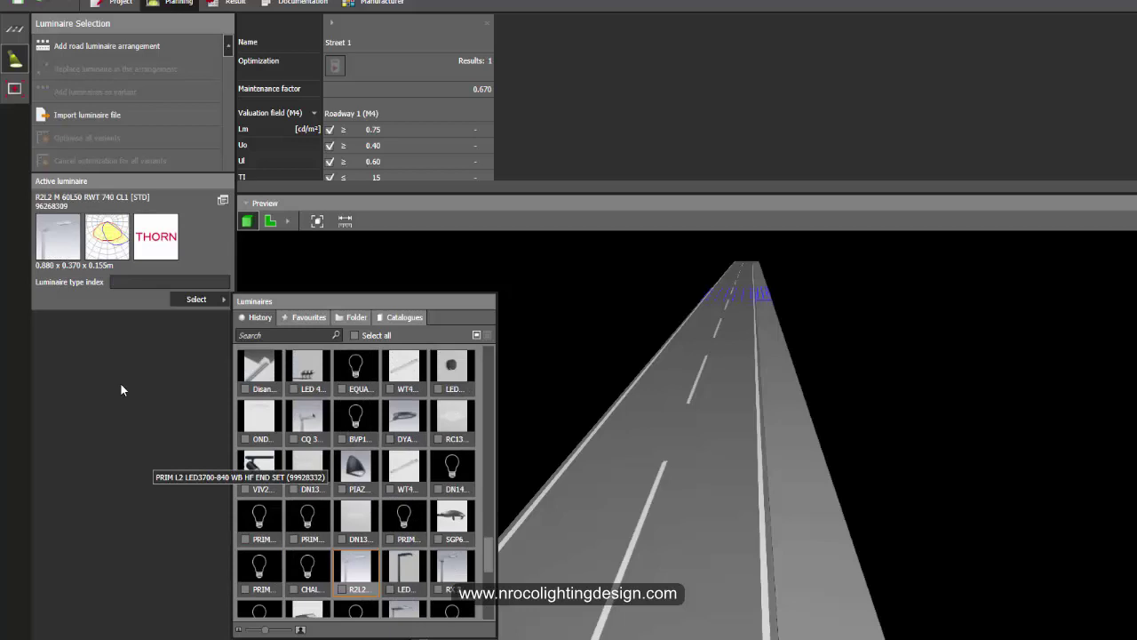
click(65, 237)
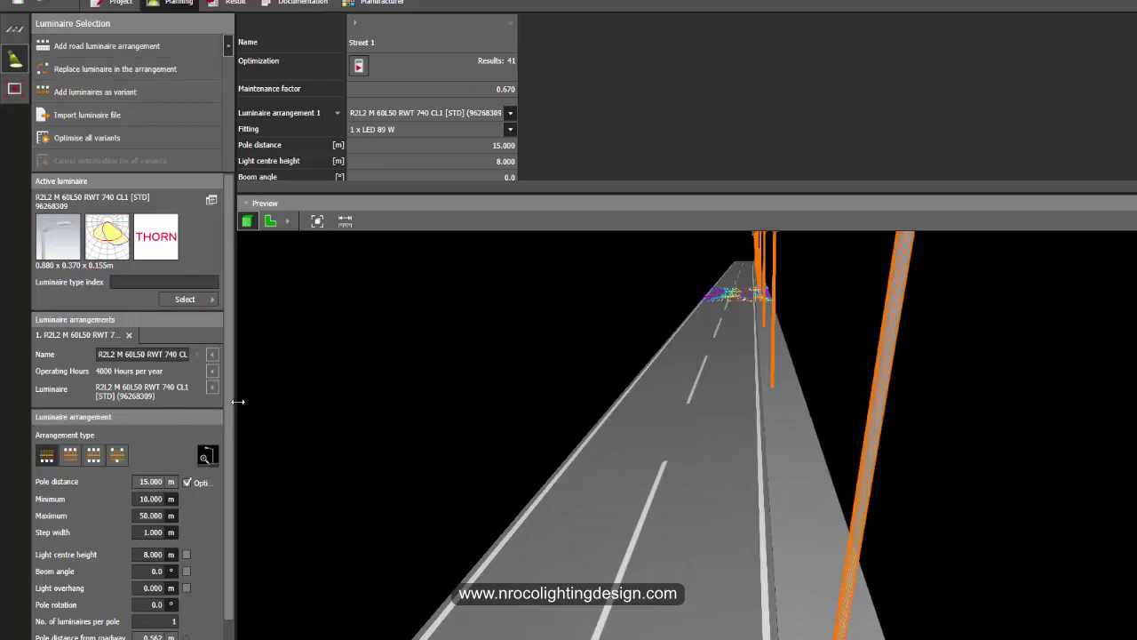
scroll(219, 551, down, 1)
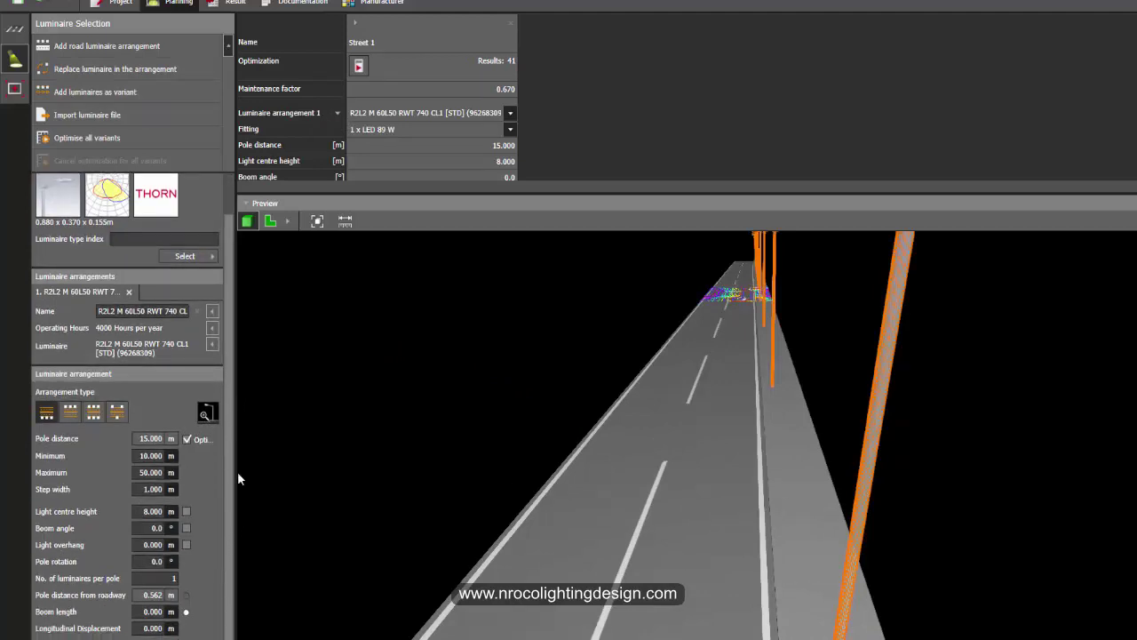
scroll(239, 364, up, 1)
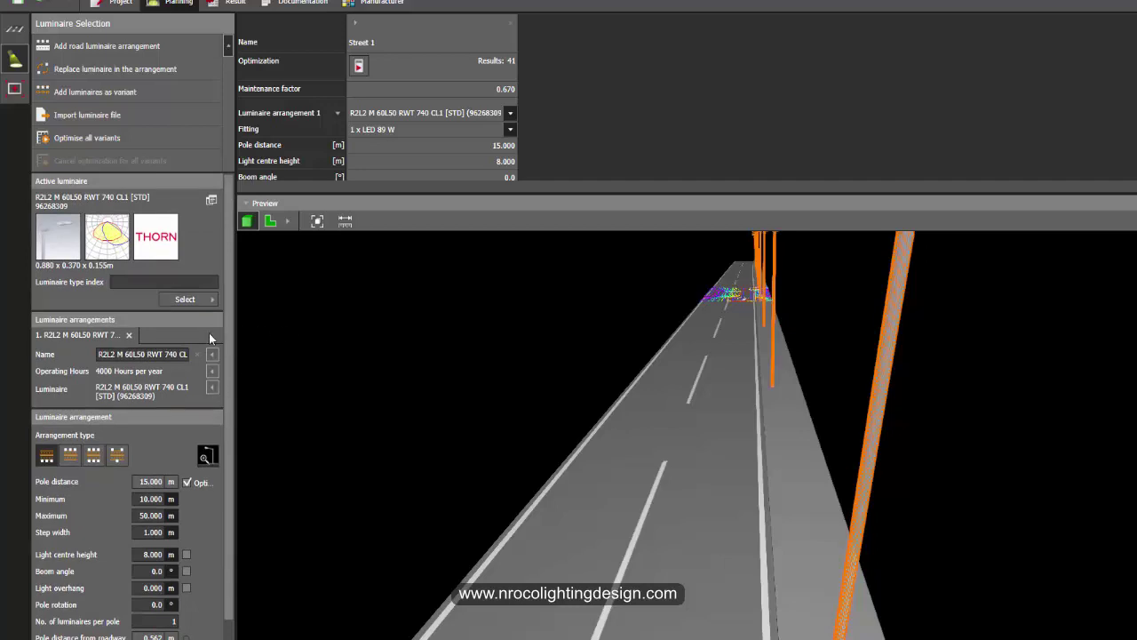
click(212, 198)
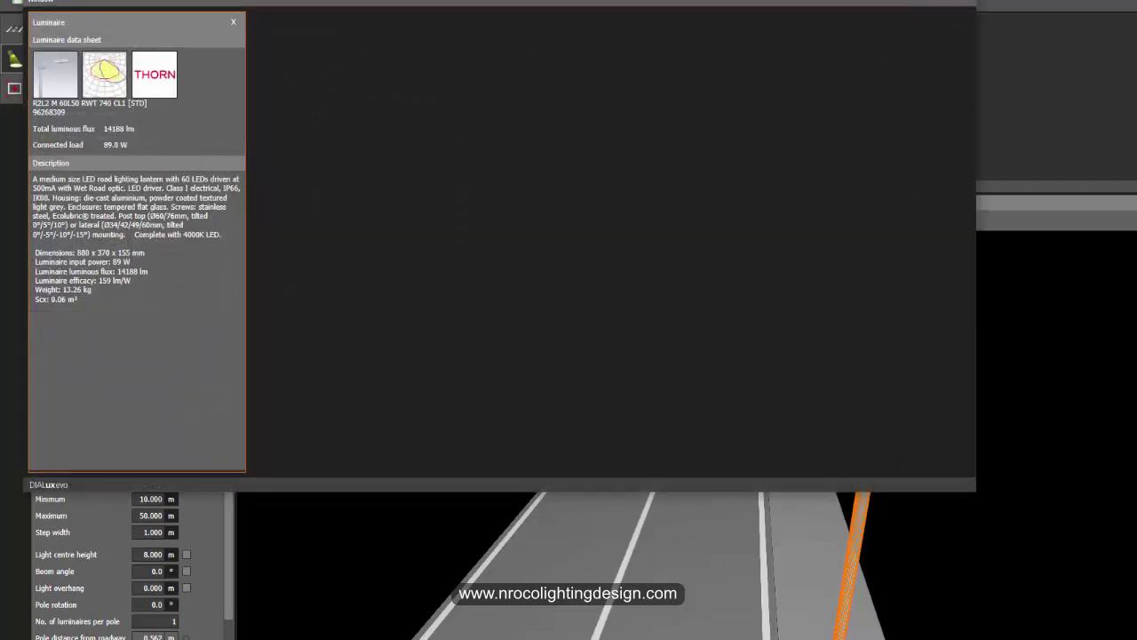
click(459, 331)
scroll(497, 408, down, 5)
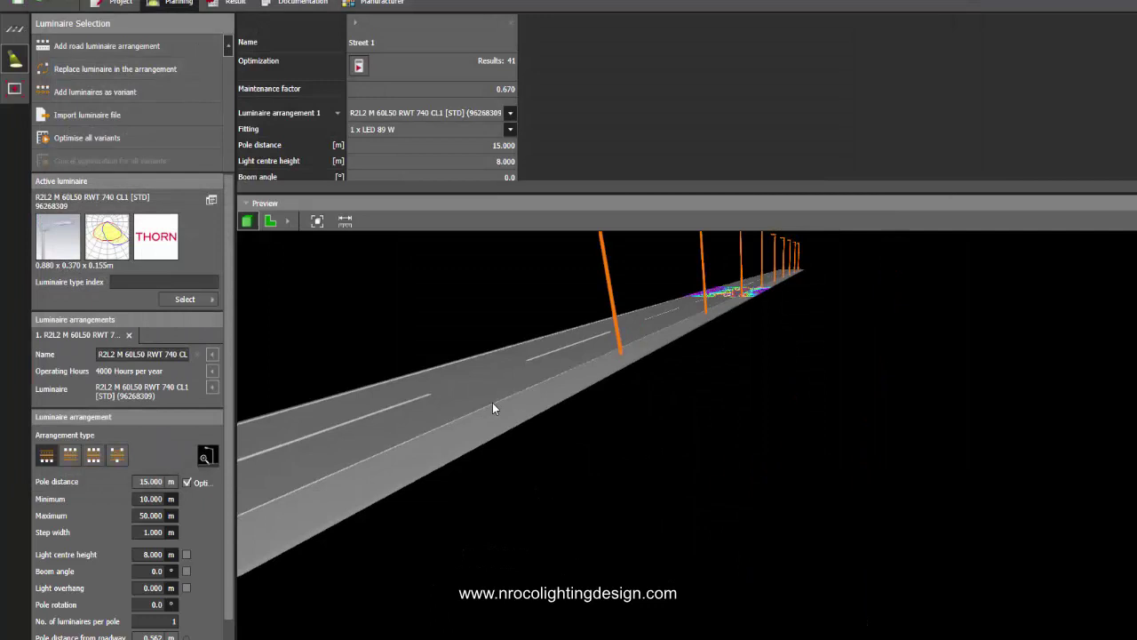
scroll(677, 399, up, 2)
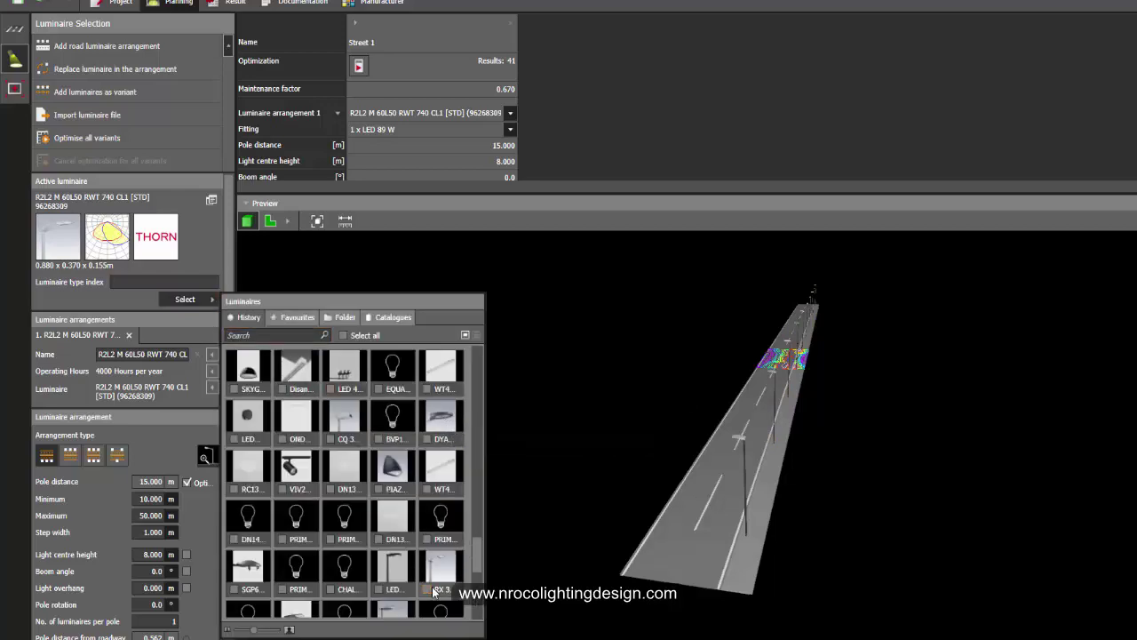
Step: Add the Thorn RX 36L50-740 luminaire as a second arrangement
click(444, 576)
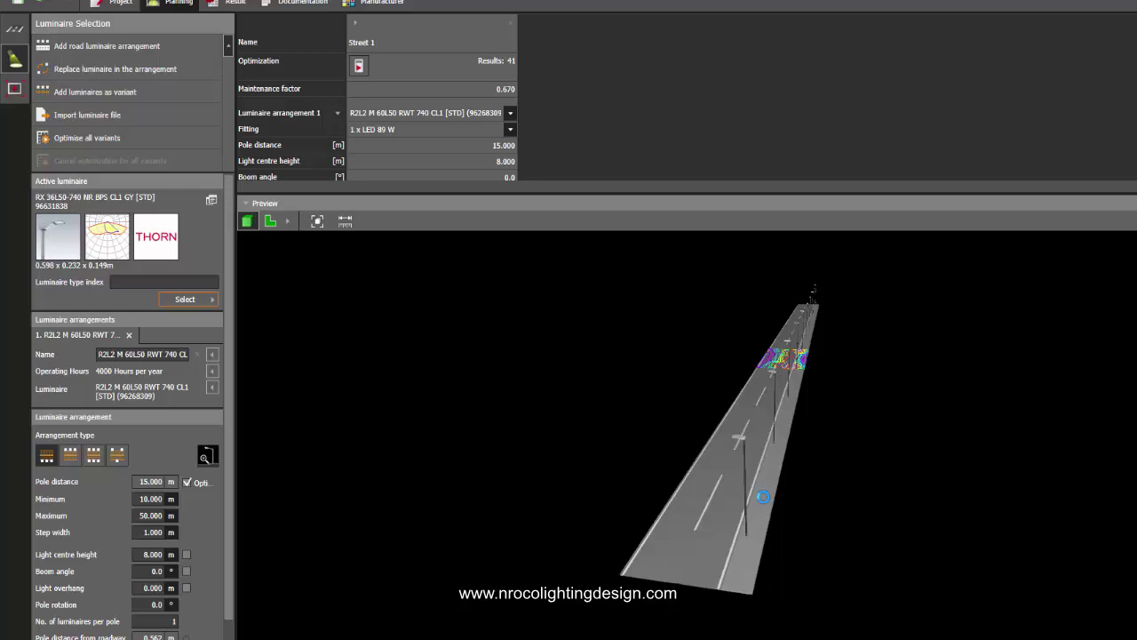
drag(728, 502, 702, 489)
scroll(702, 489, up, 5)
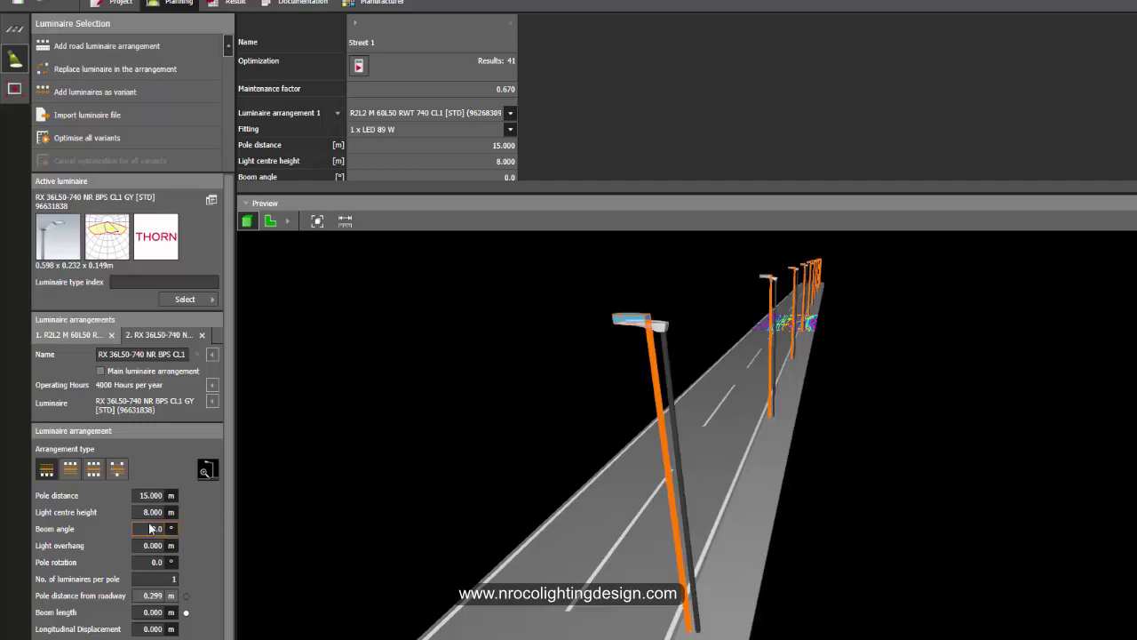
scroll(466, 502, up, 2)
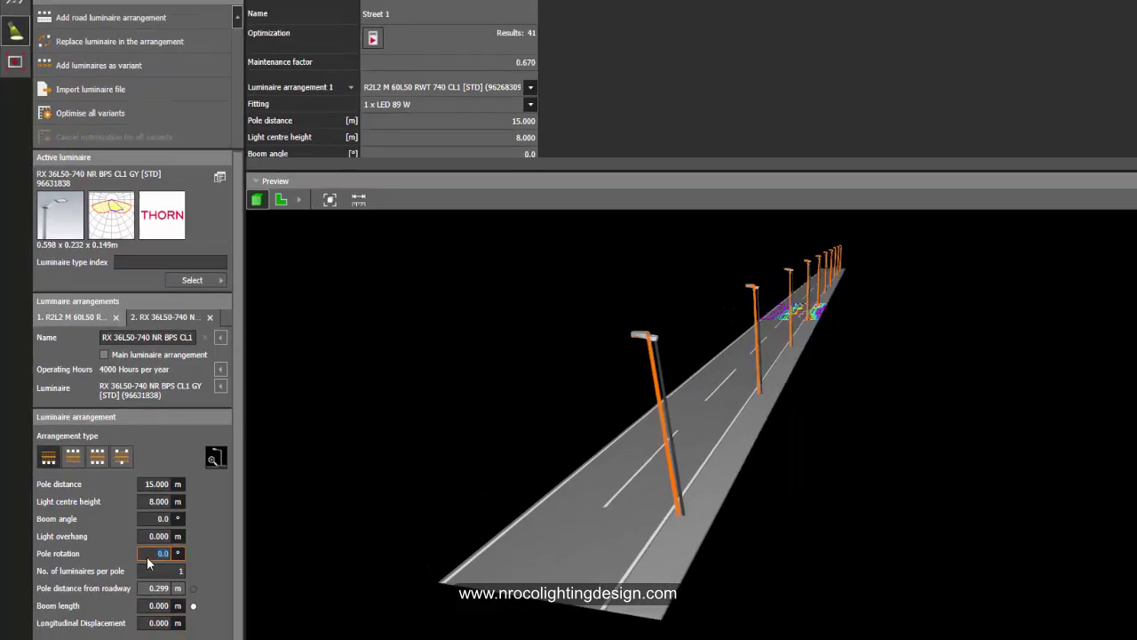
Step: Rotate arrangement 2's poles 180° and lower its light centre height to 4 m
click(157, 562)
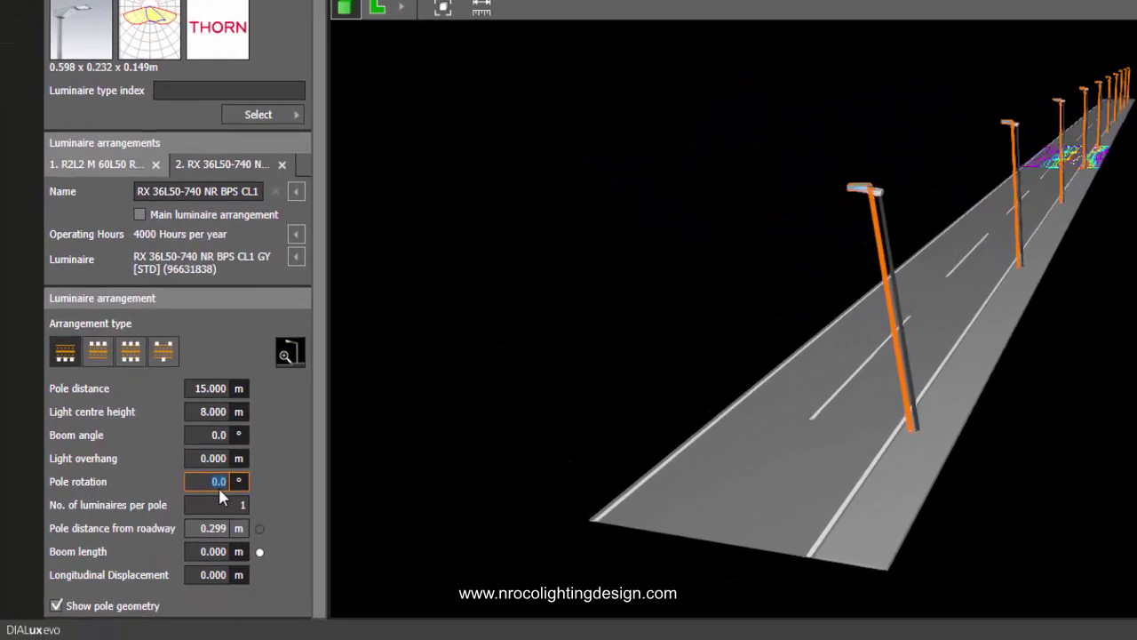
text(180)
key(Return)
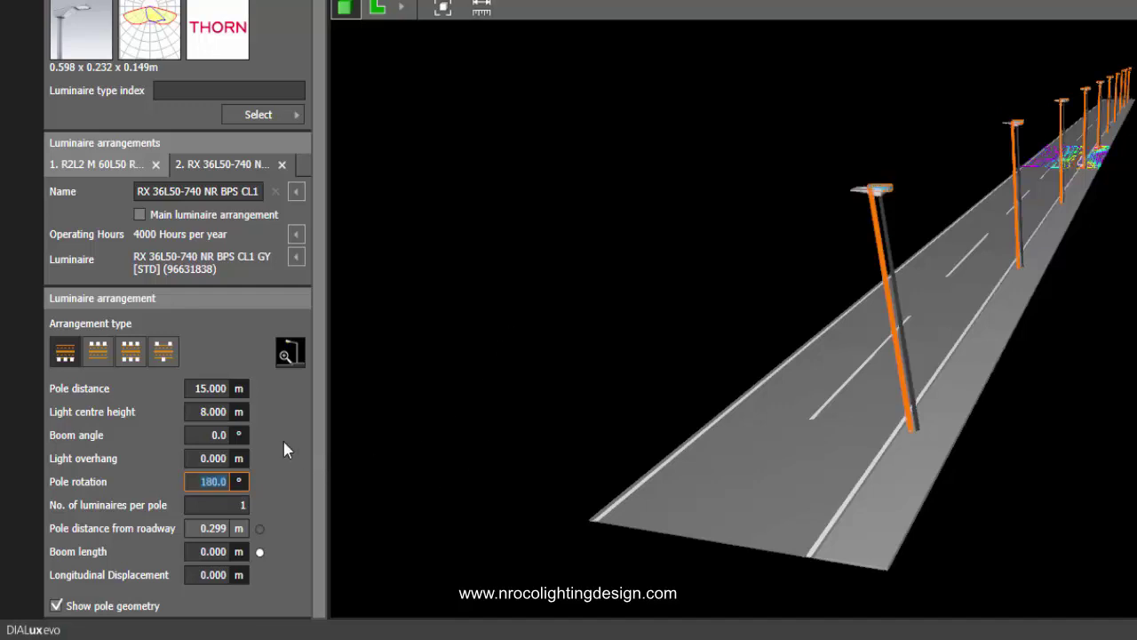
click(201, 411)
double_click(202, 411)
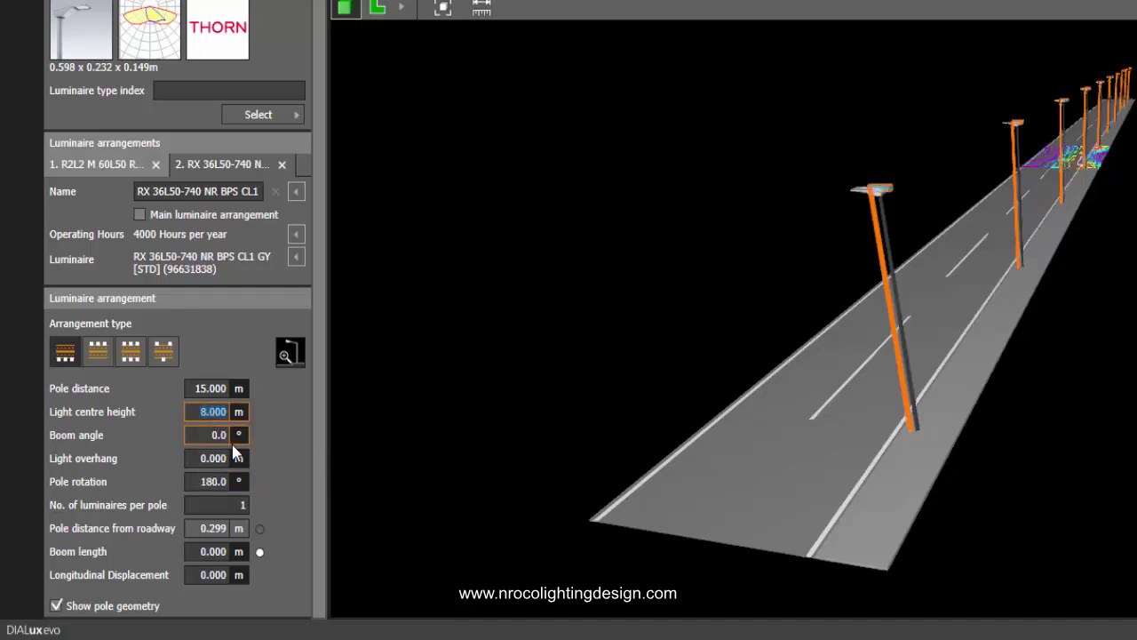
text(4)
key(Return)
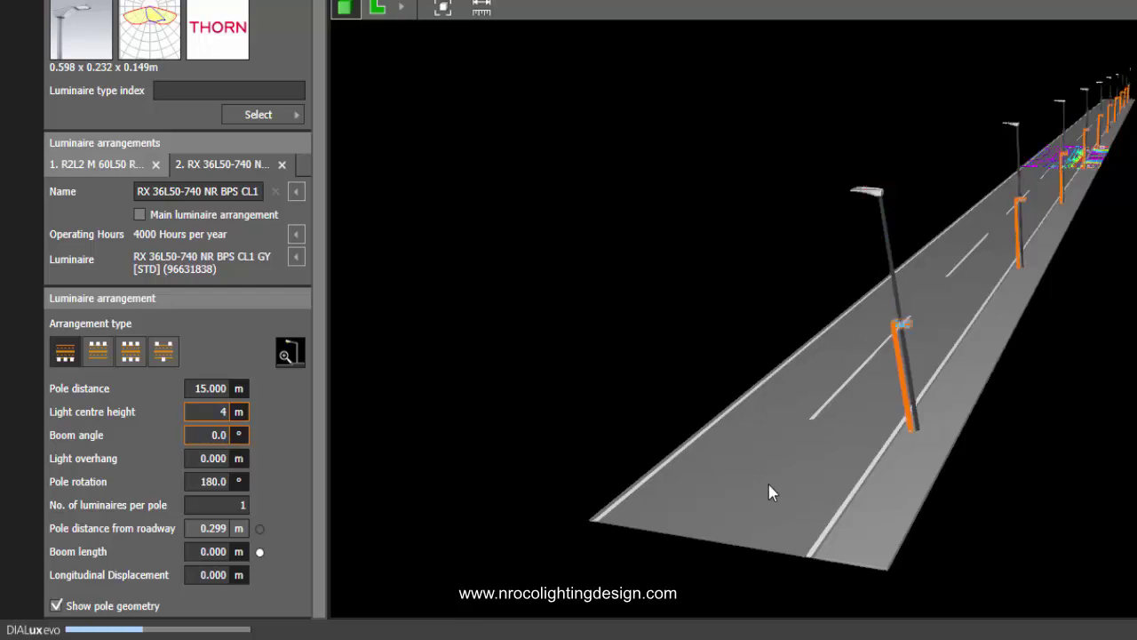
scroll(724, 439, up, 5)
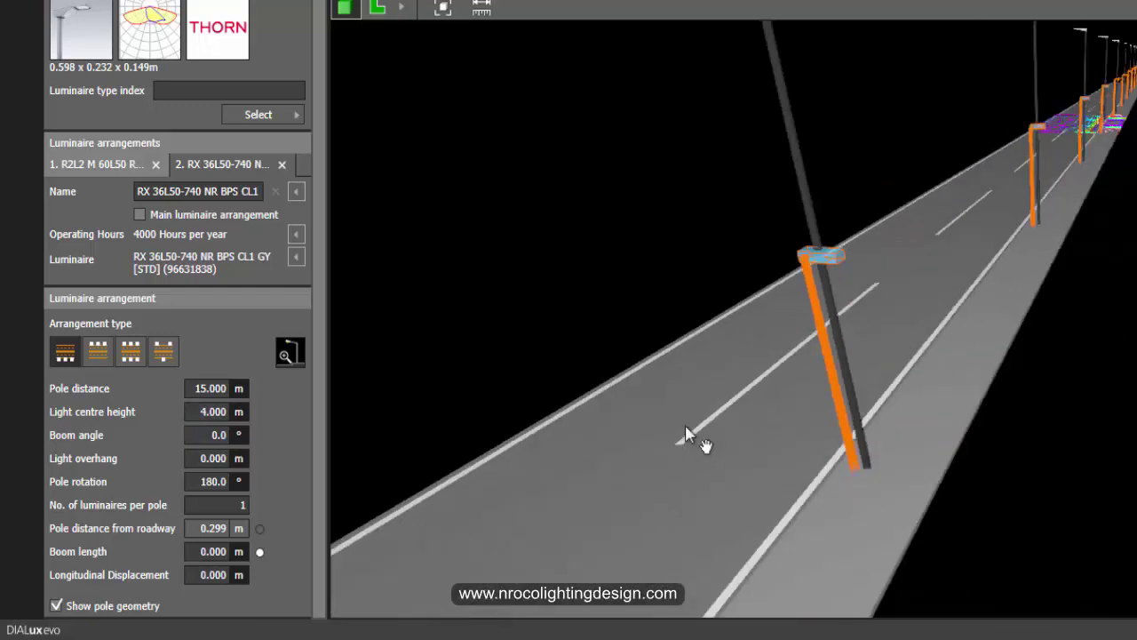
scroll(693, 451, up, 3)
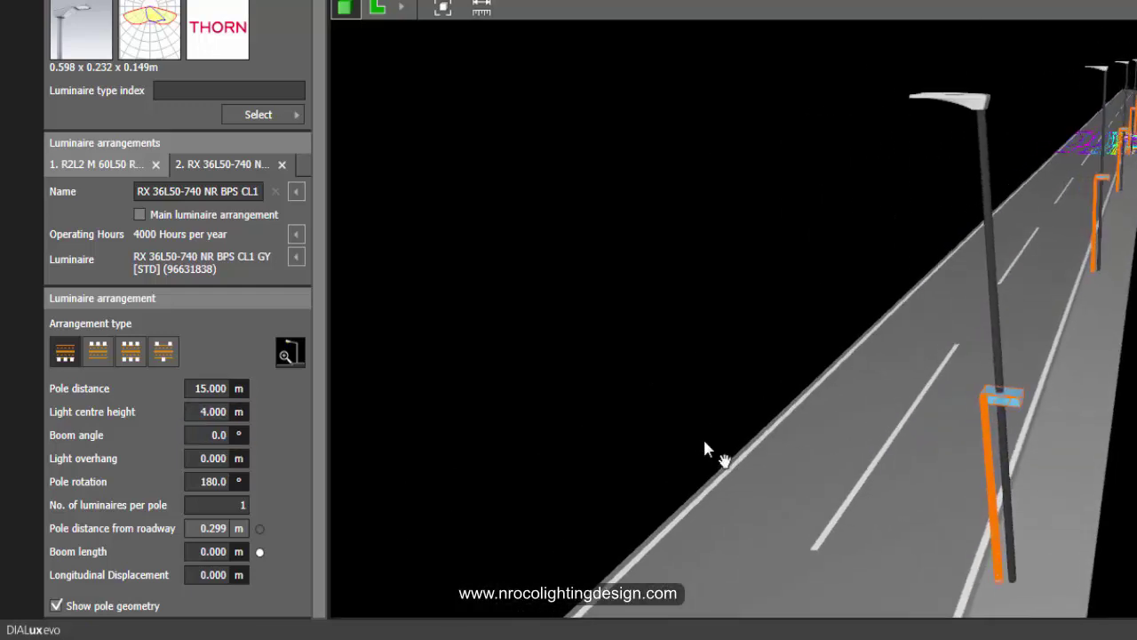
Step: On the 8 m R2L2 arrangement, enter a 0.5 m light overhang
click(940, 107)
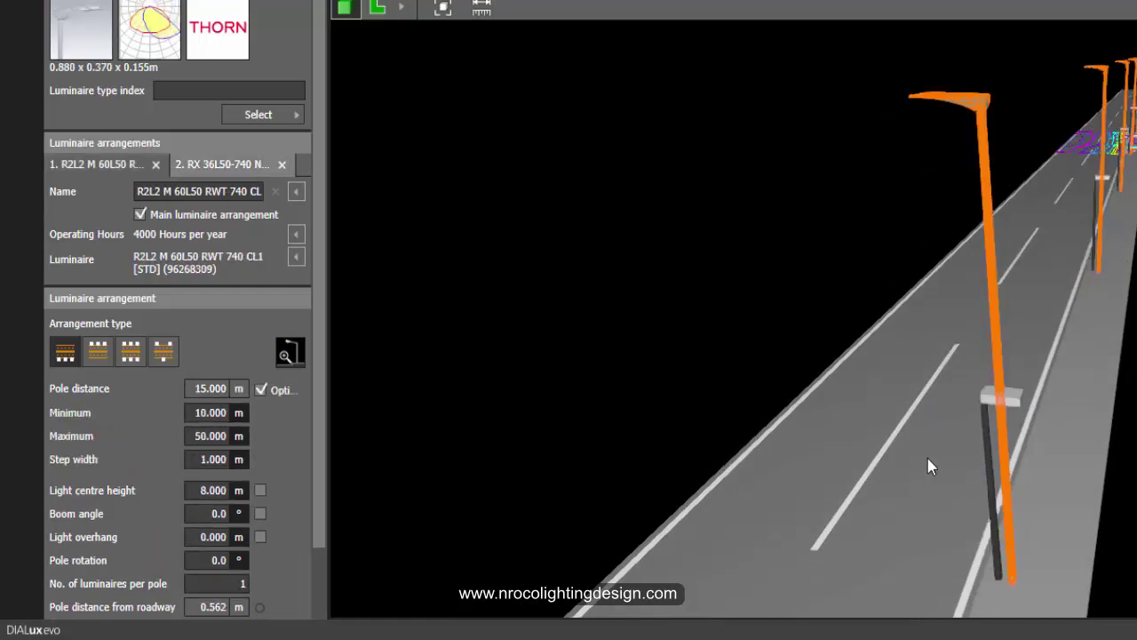
drag(932, 507, 1066, 470)
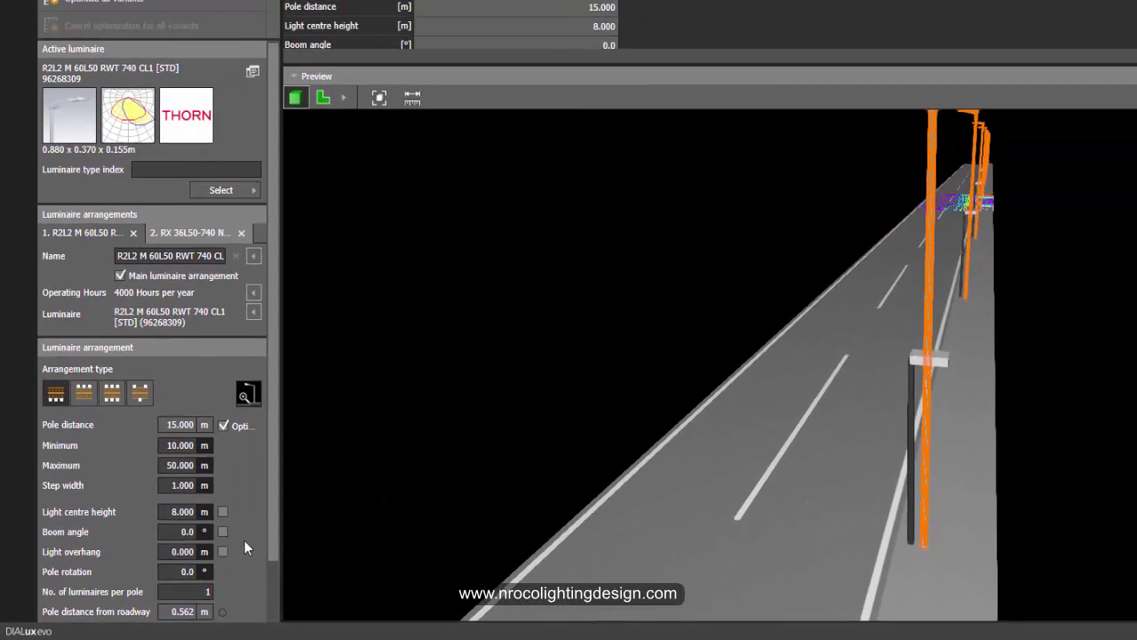
drag(274, 528, 272, 555)
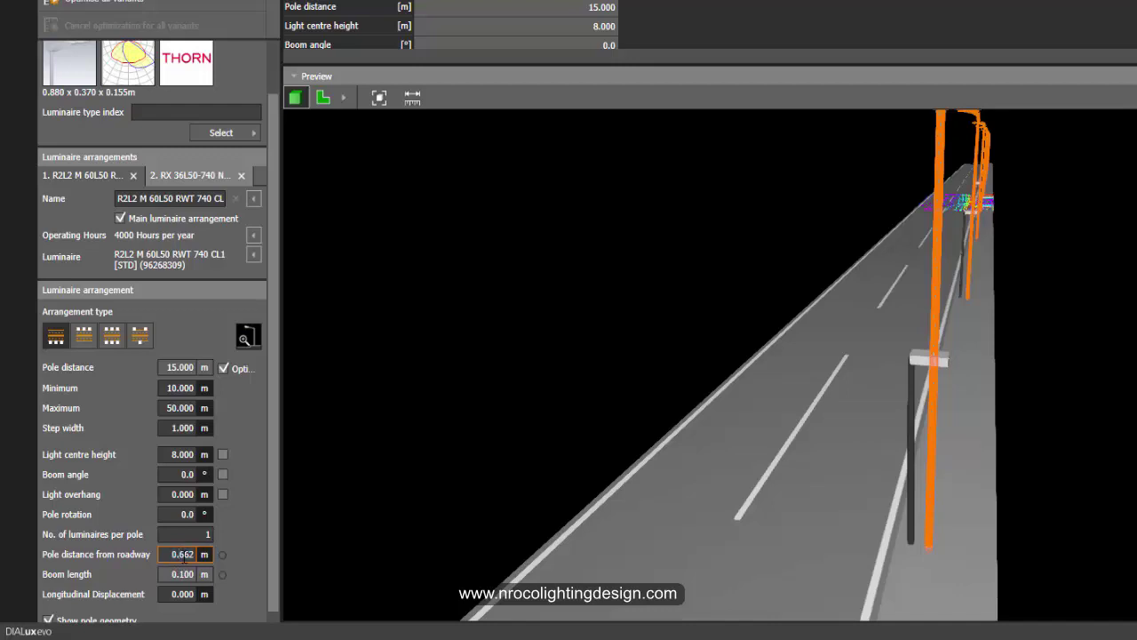
double_click(181, 553)
text(0.5)
key(Return)
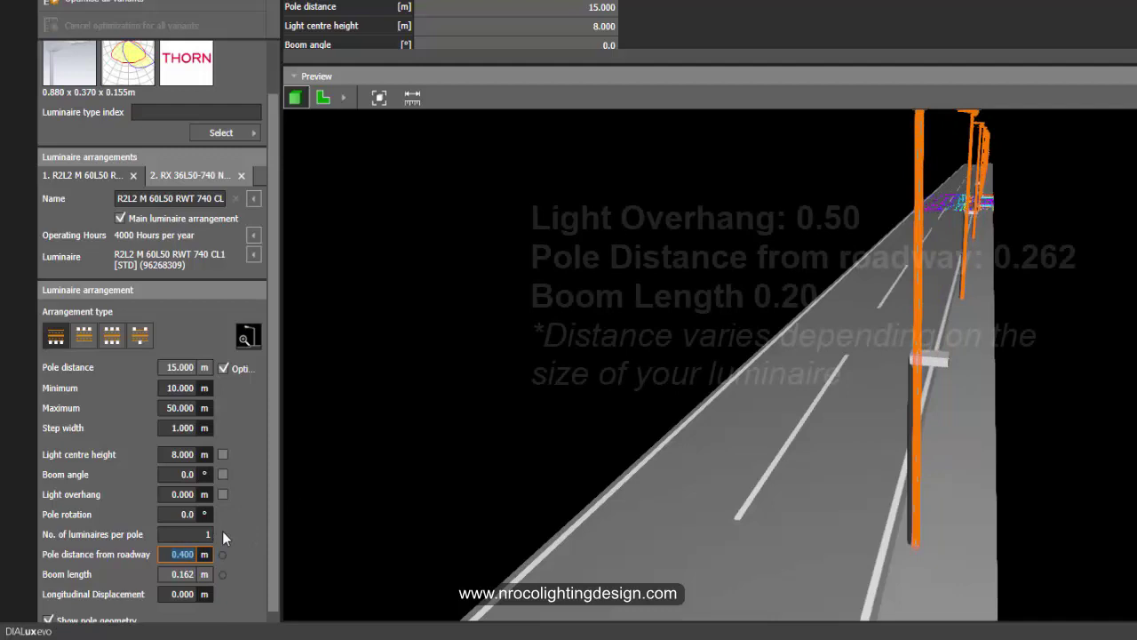
Step: Set 0.262 m pole distance, 0.2 m boom length and 8 m minimum pole spacing
text(.3)
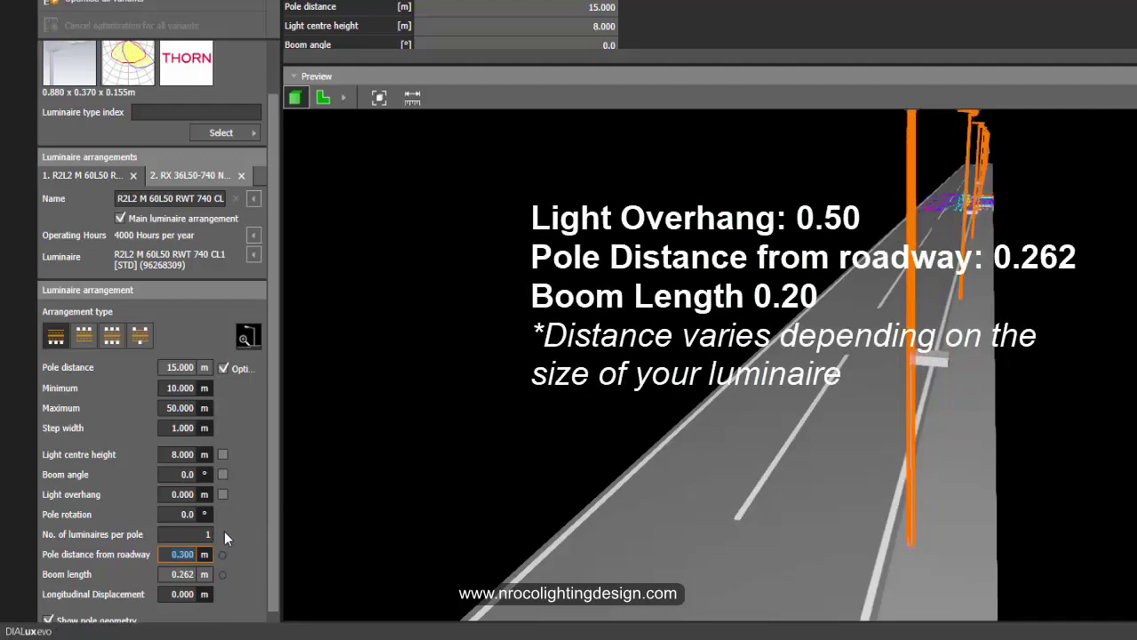
drag(699, 298, 683, 302)
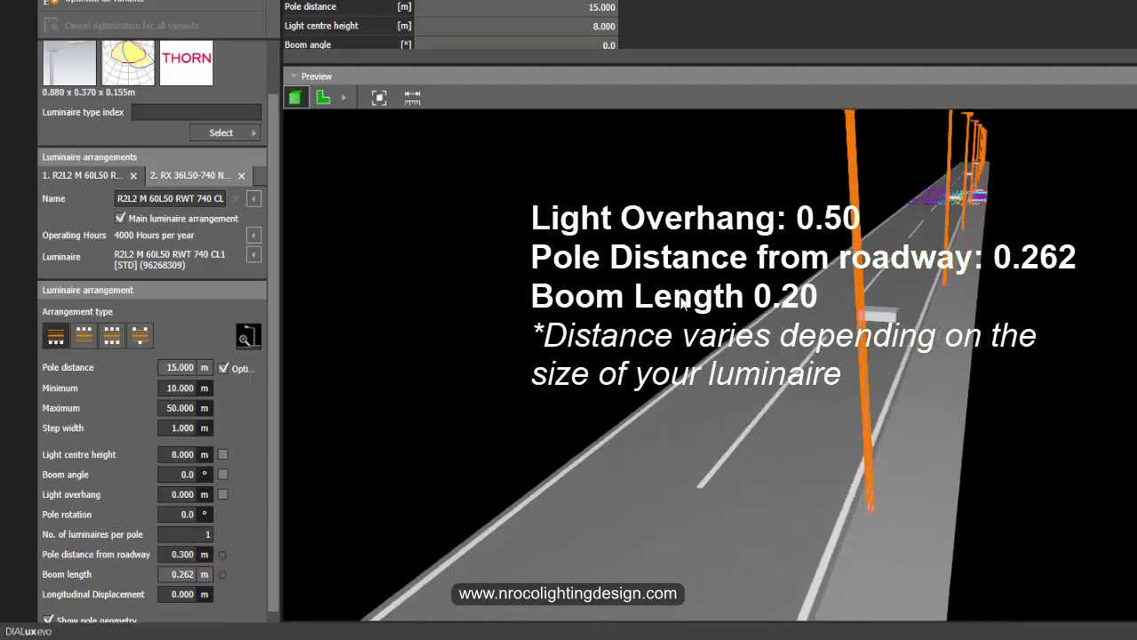
click(166, 389)
text(8)
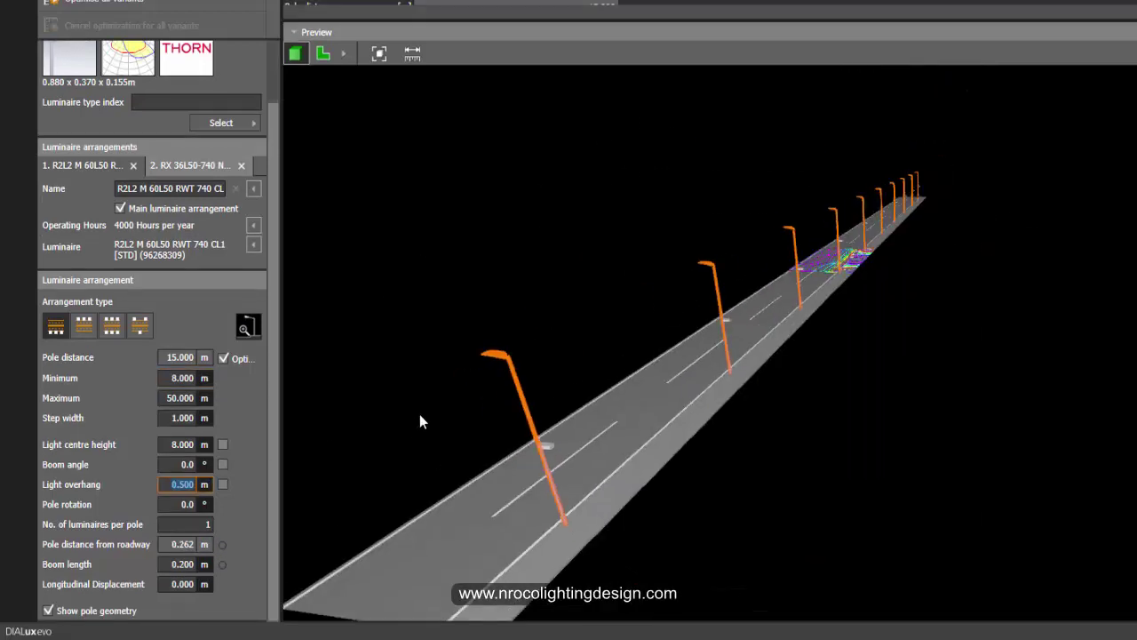
drag(419, 414, 461, 396)
scroll(681, 329, up, 5)
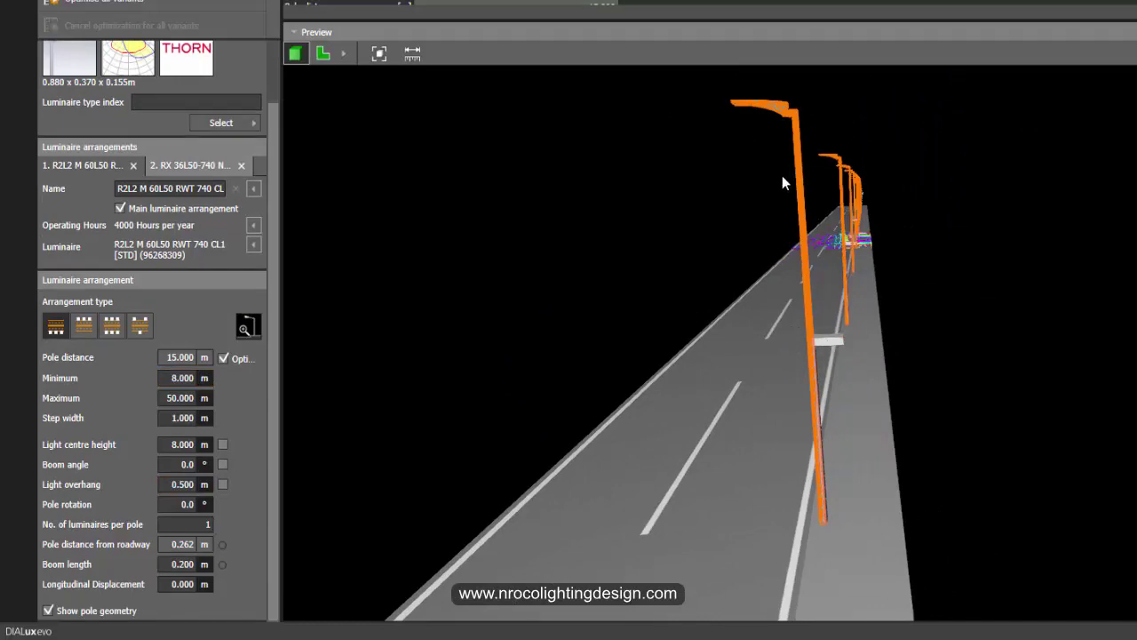
click(839, 339)
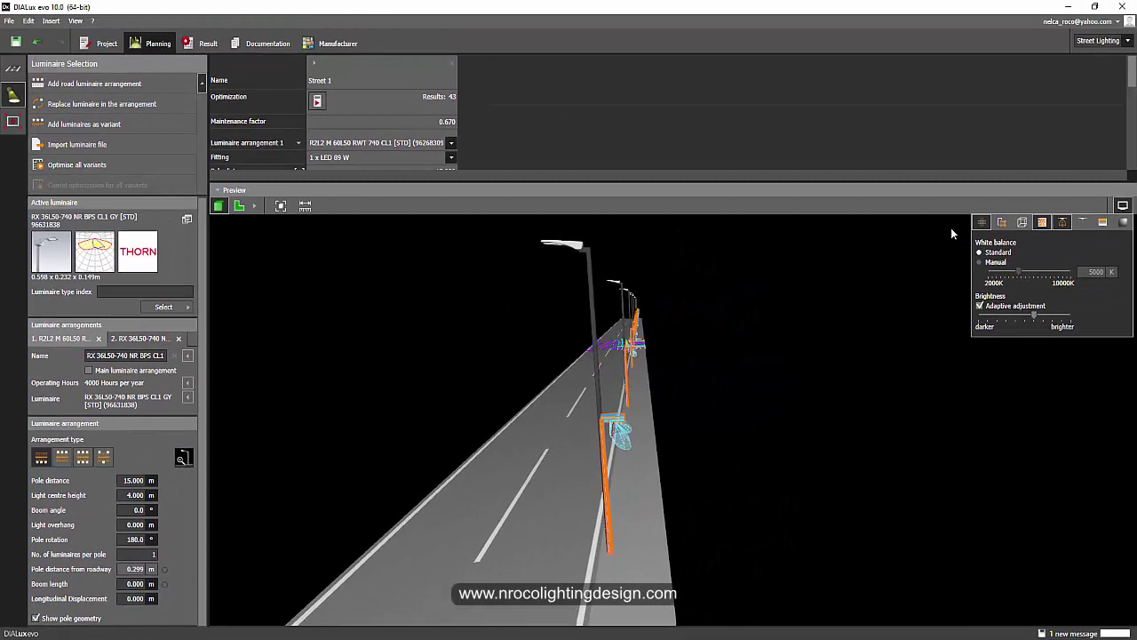
Step: Check the results: Roadway 1 meets M4, while Sidewalk 1's 80.74 lx Em exceeds 7.50 lx
click(546, 234)
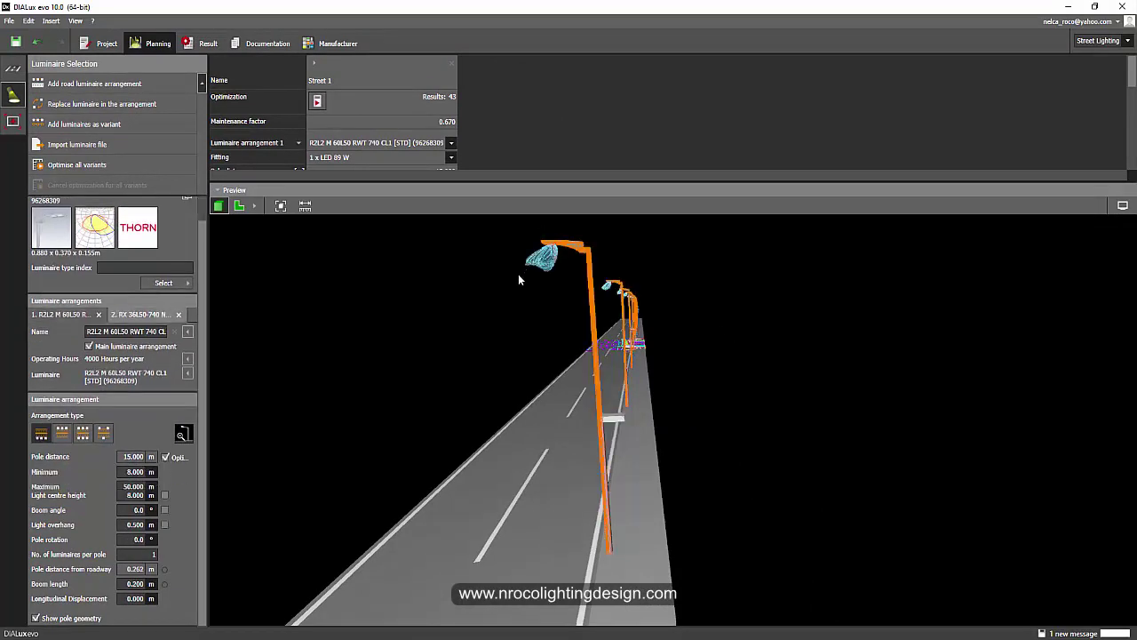
drag(518, 273, 548, 468)
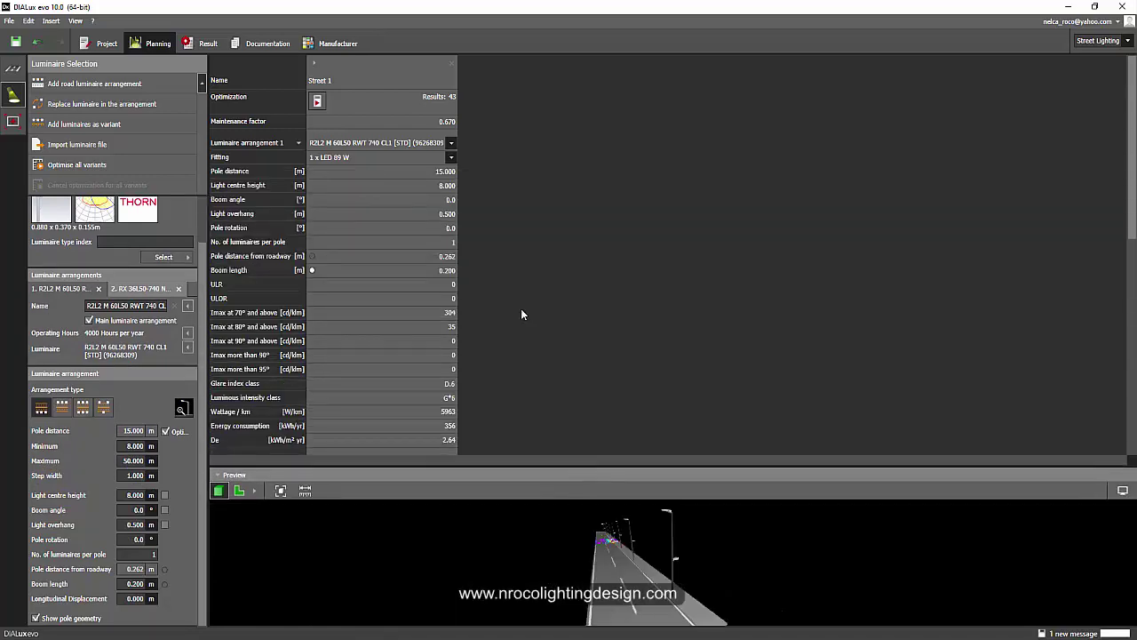
scroll(521, 308, down, 3)
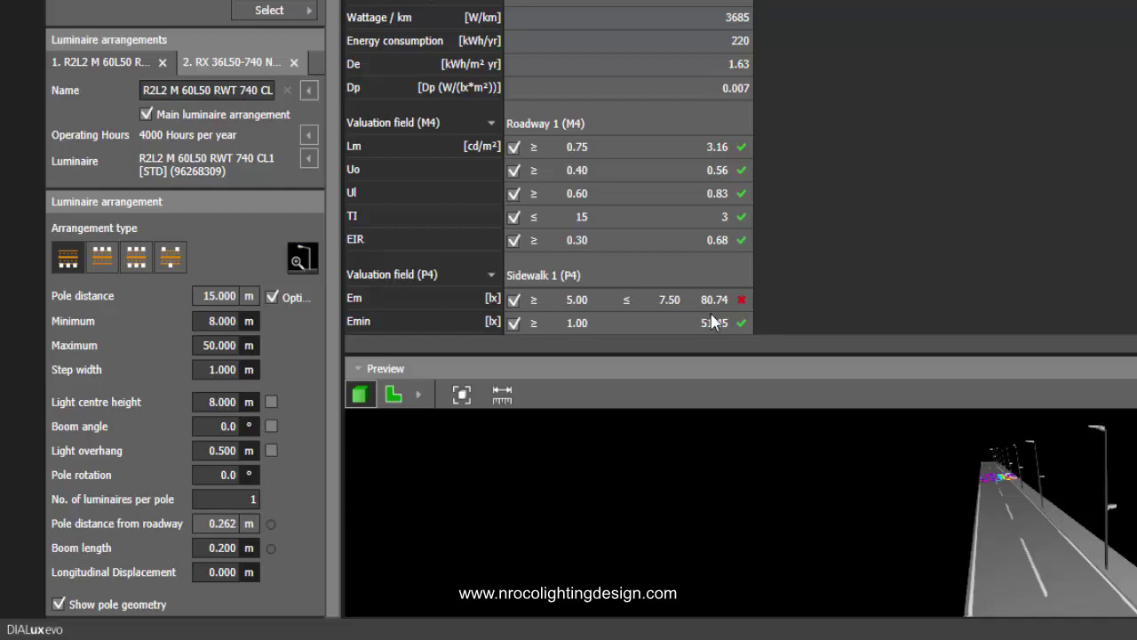
Step: Compare RX 36L50 (8439 lm, 55 W) with R2L2 (14188 lm, 89 W), then close the comparison
click(1121, 506)
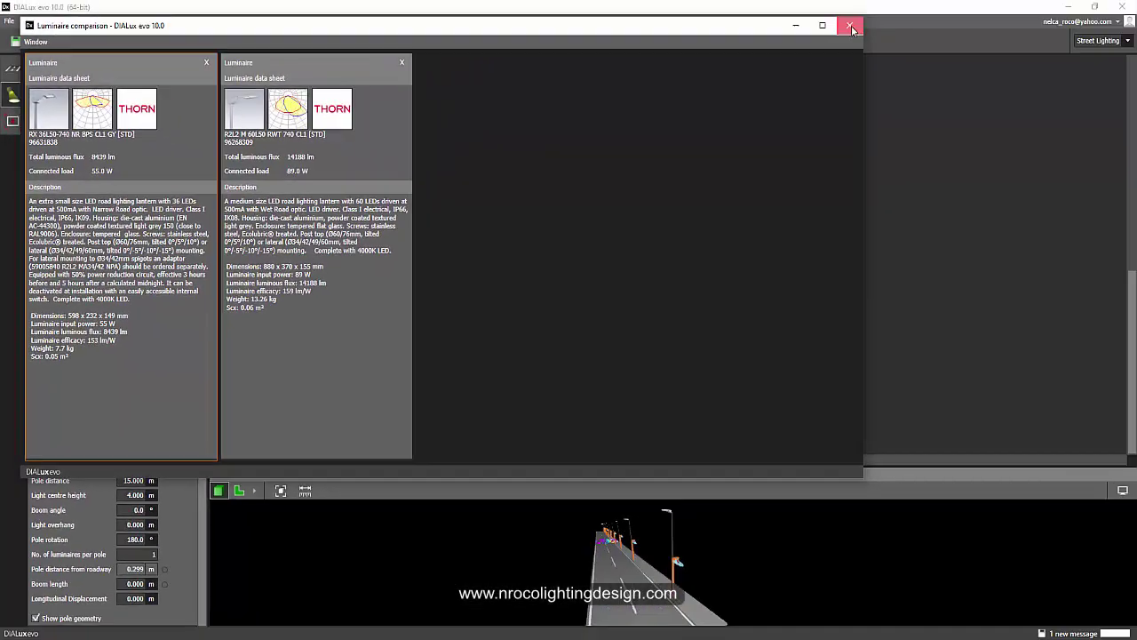
click(851, 27)
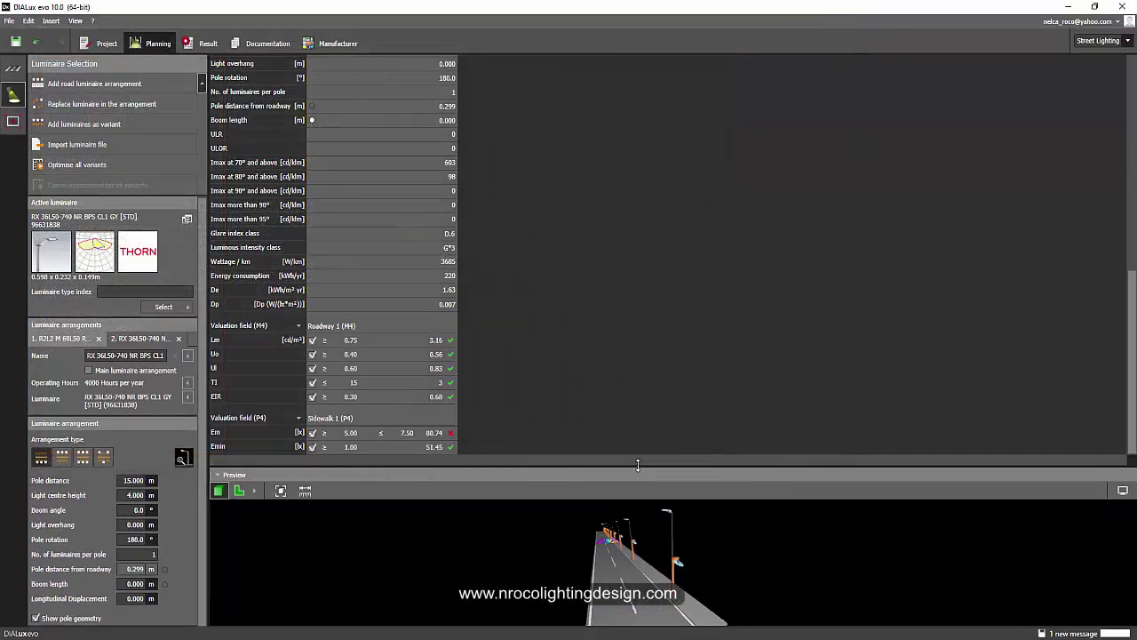
Step: Enlarge the 3D preview and orbit to a side view of both pole luminaires
drag(637, 465, 638, 206)
drag(647, 319, 320, 503)
drag(139, 562, 130, 563)
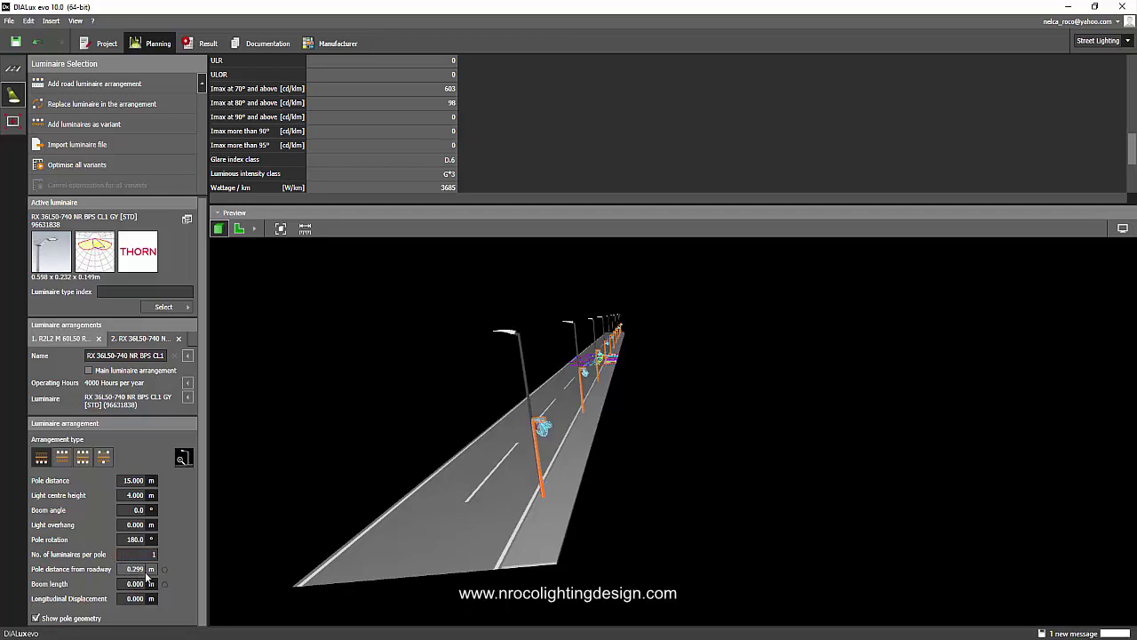
click(645, 292)
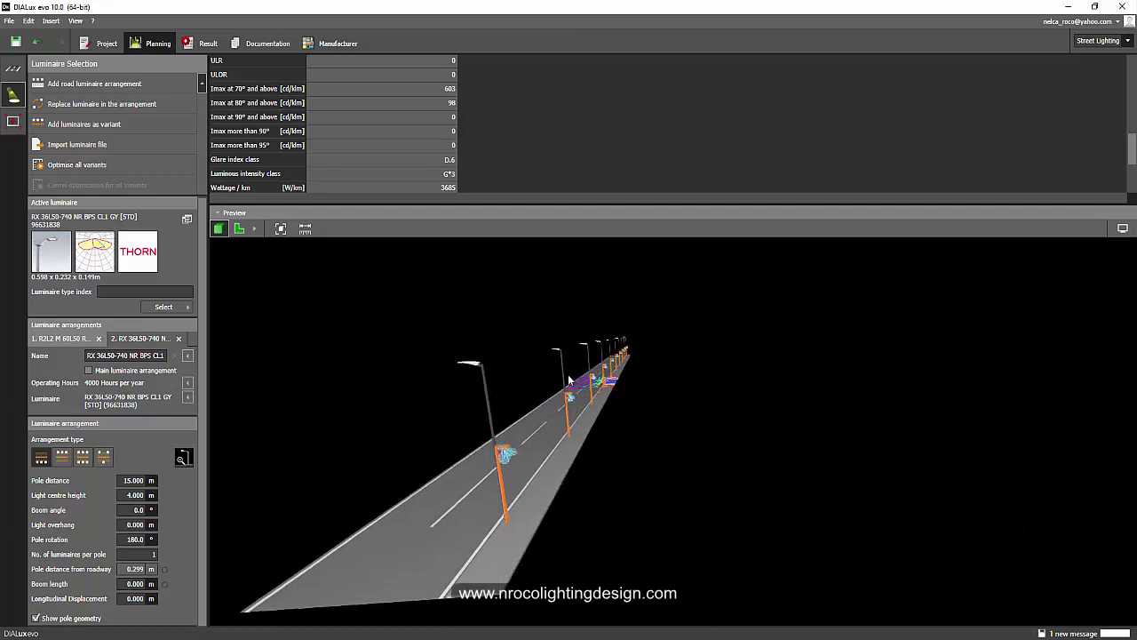
click(464, 368)
drag(399, 419, 633, 431)
Step: Switch from Word to the browser's Amazon Kindle bookshelf tab
click(611, 401)
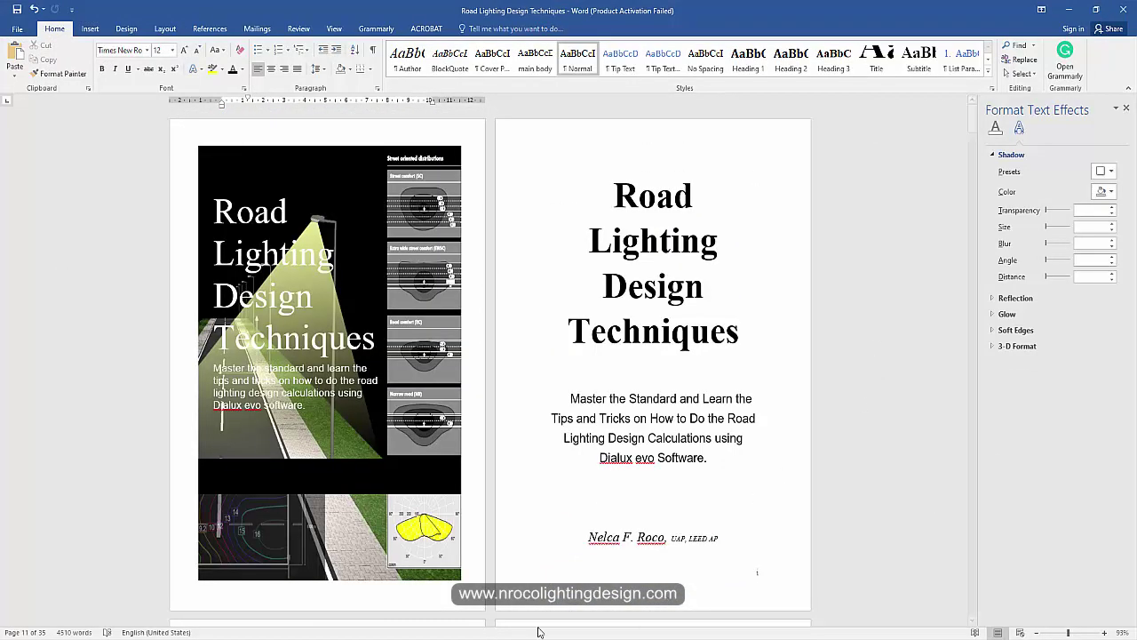
key(alt+Tab)
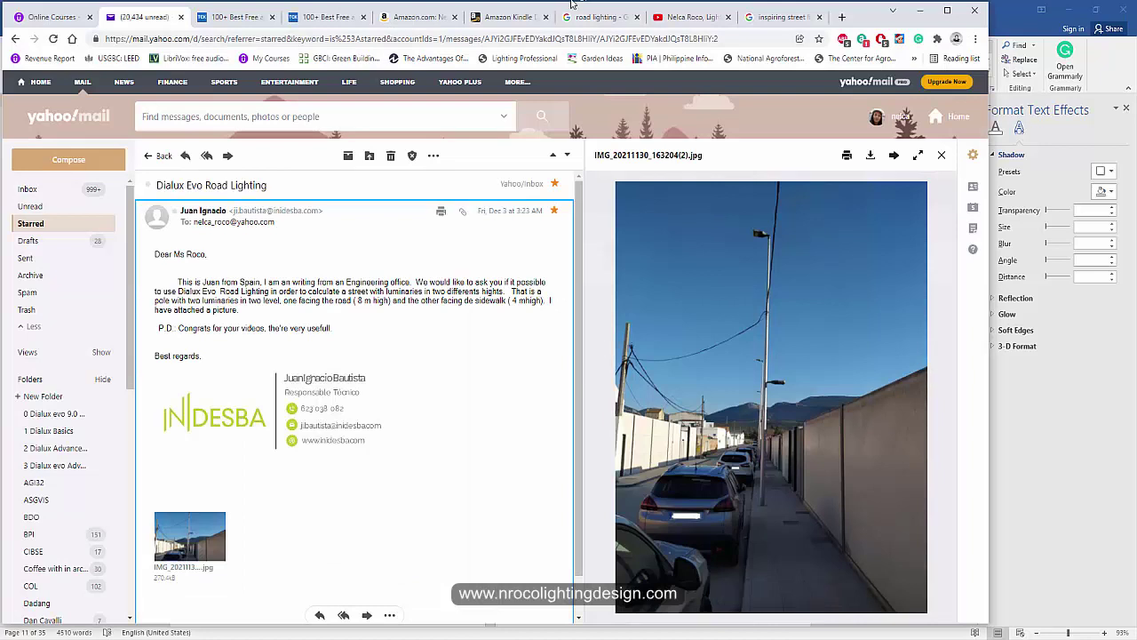
click(508, 17)
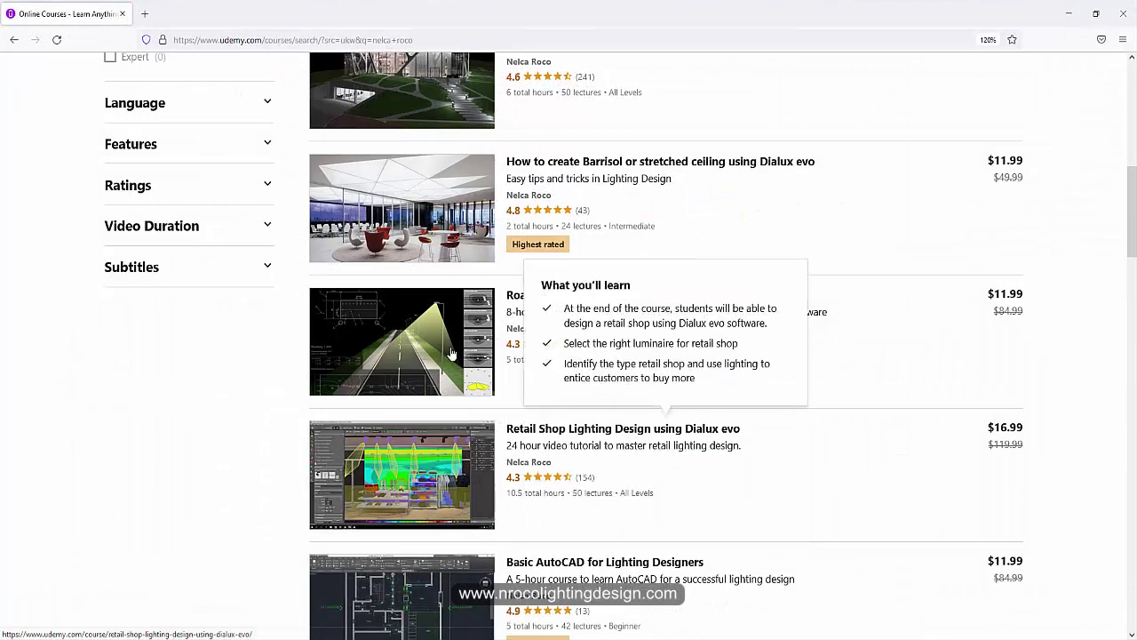
Step: Look over the Udemy lighting courses, then orbit the DIALux evo street model to a new viewpoint
mouse_move(484, 342)
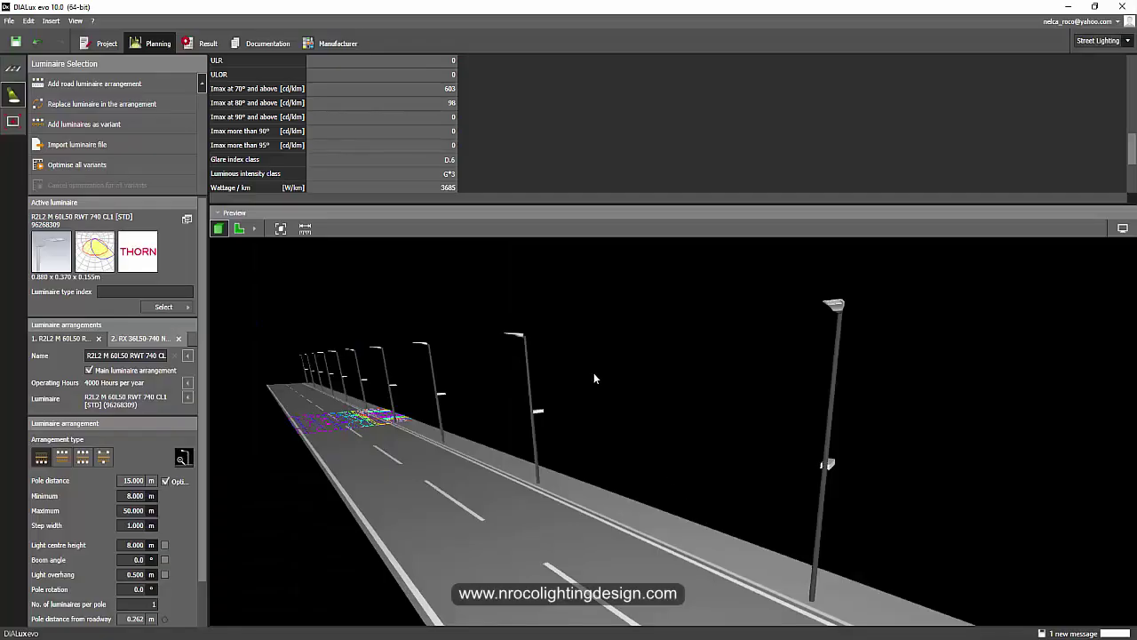
drag(595, 378, 616, 413)
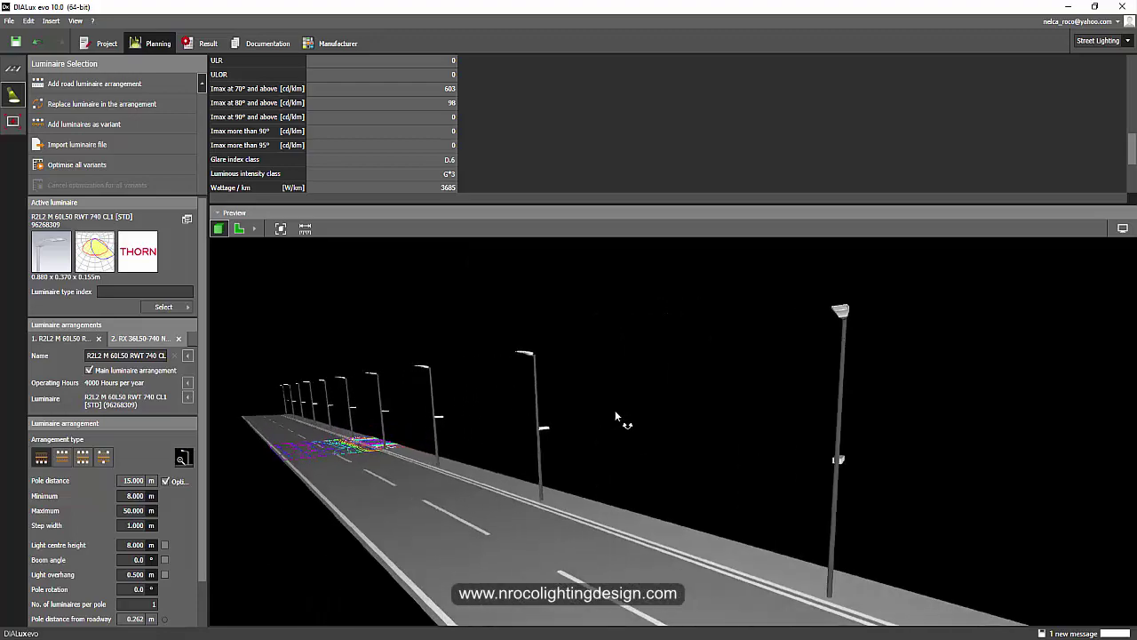